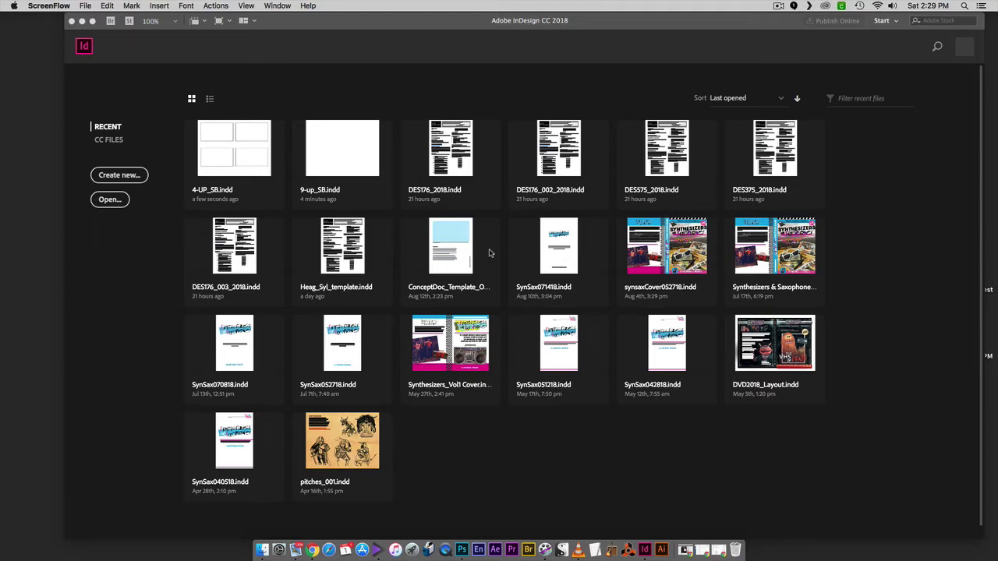
# Activate the InDesign window showing the home screen with recent documents
pyautogui.click(140, 177)
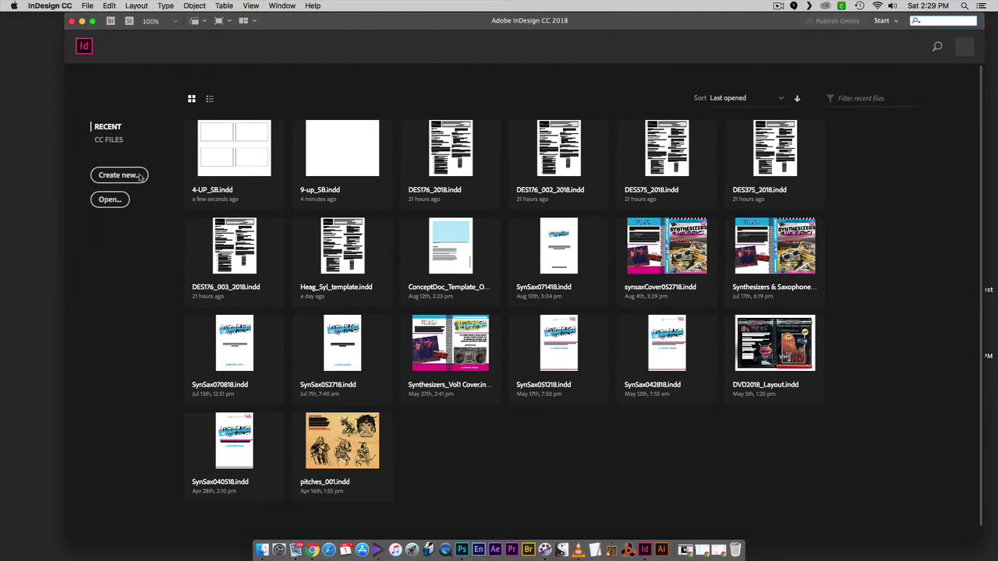
# Create a landscape Letter print document, 66p0 by 51p0, with Facing Pages turned off
pyautogui.click(140, 176)
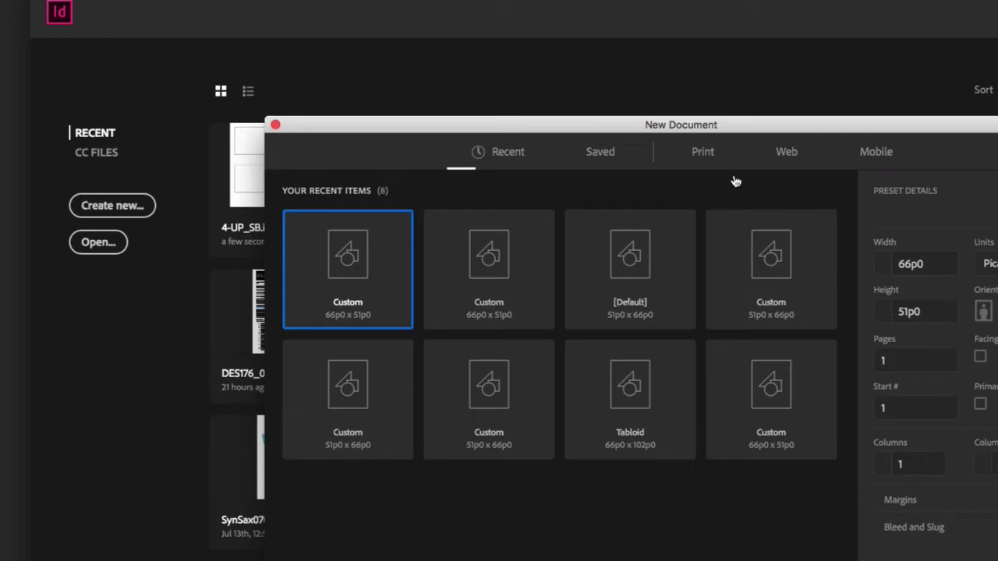
pyautogui.click(700, 152)
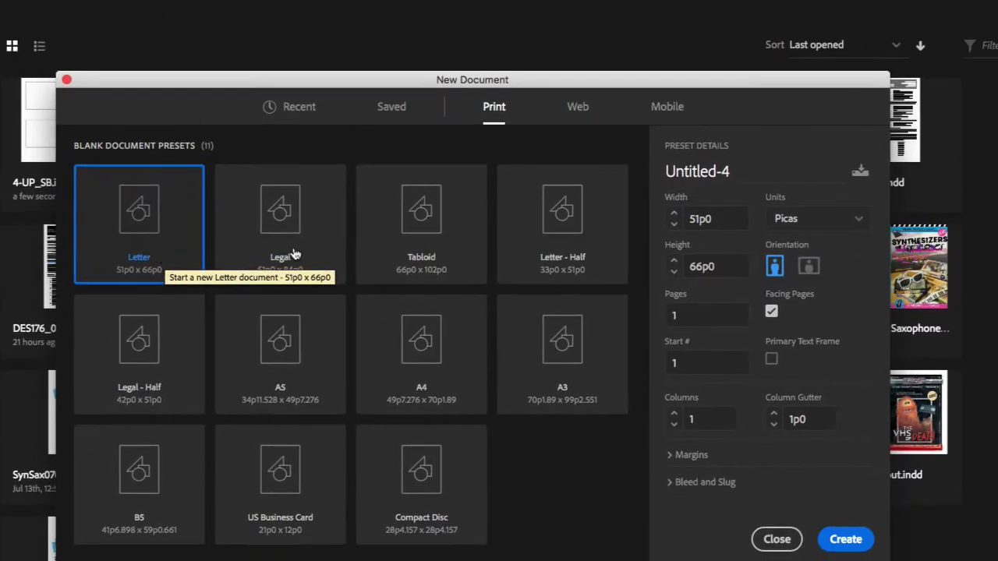
pyautogui.click(809, 269)
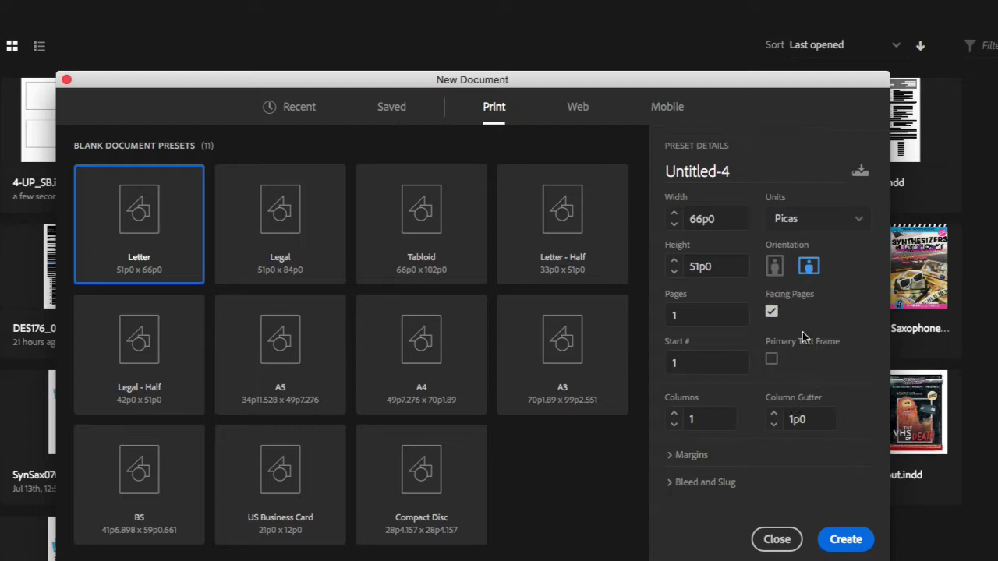
pyautogui.click(772, 313)
pyautogui.click(846, 546)
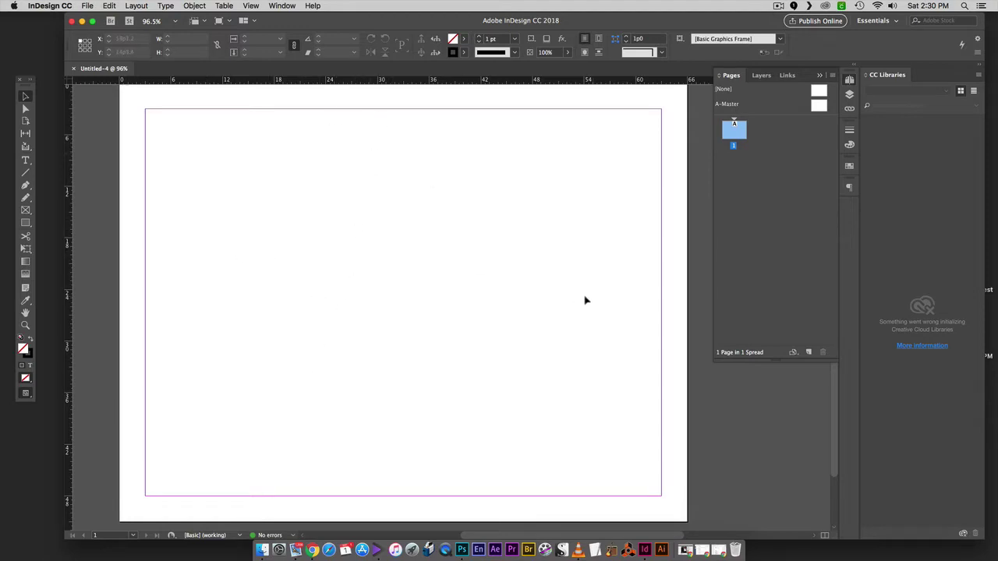
# Open the Layout menu over the new blank Untitled-4 page
pyautogui.click(137, 6)
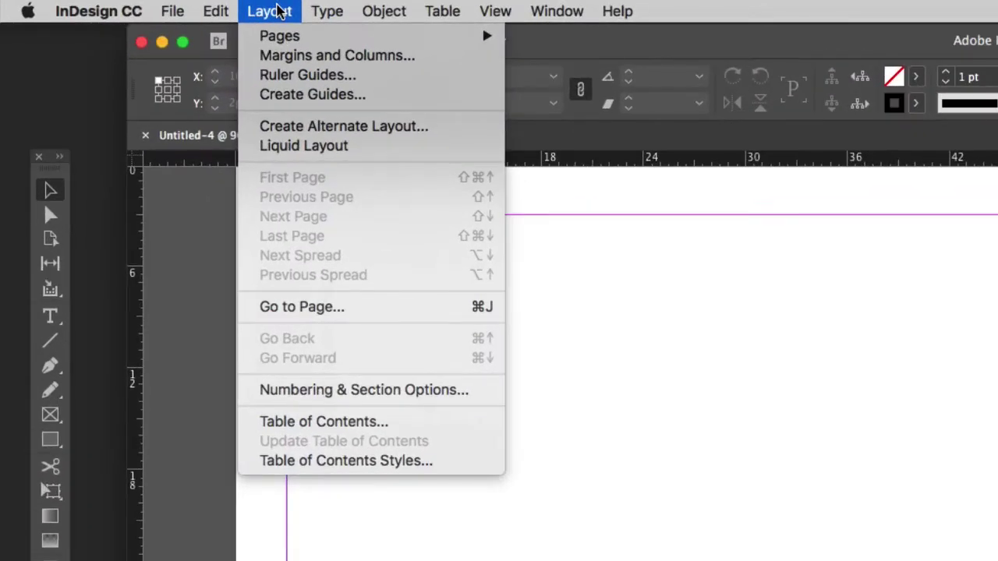
# Set the page to 2 columns with a 3p0 gutter, keeping 3p0 margins
pyautogui.click(290, 57)
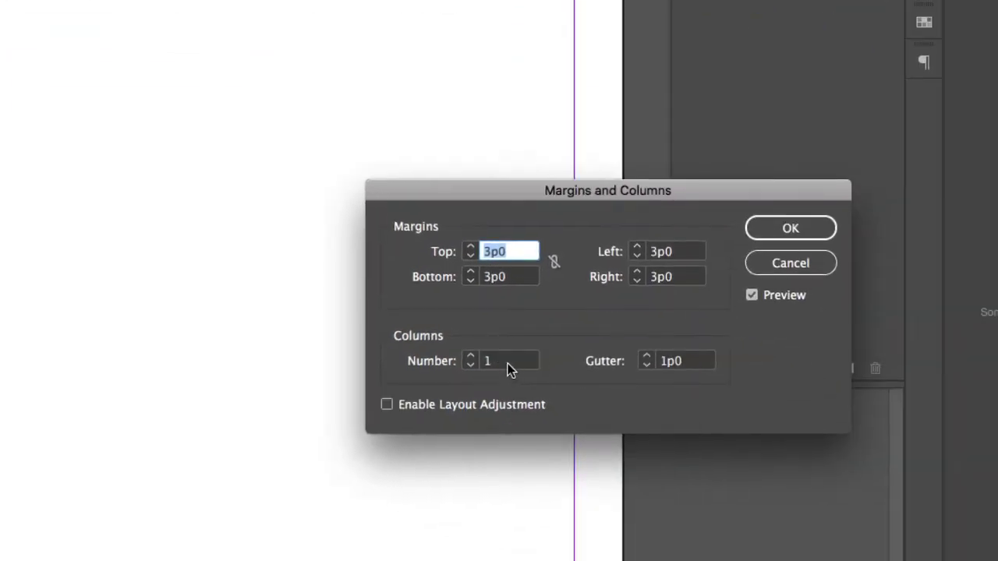
pyautogui.doubleClick(508, 363)
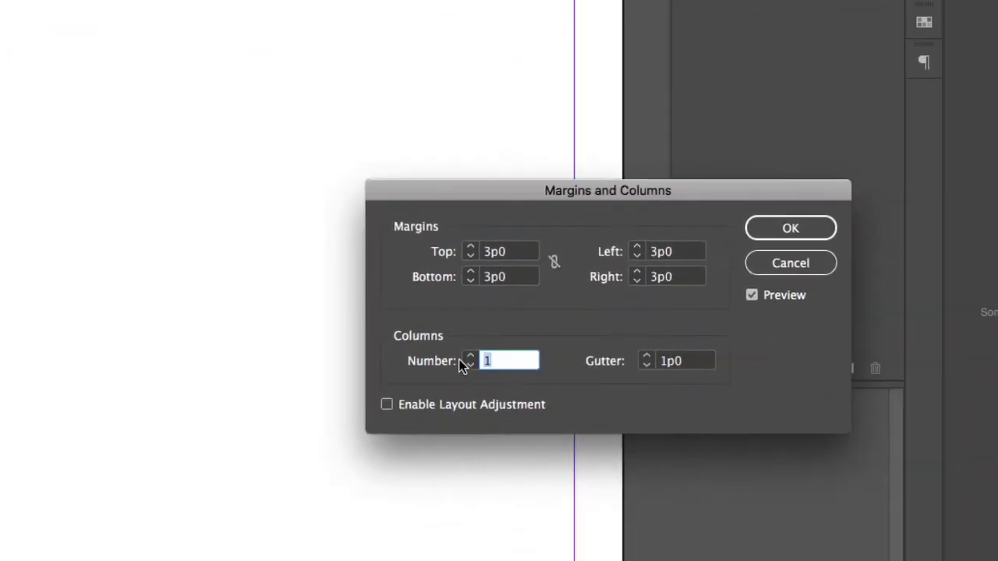
pyautogui.write('2')
pyautogui.press('Tab')
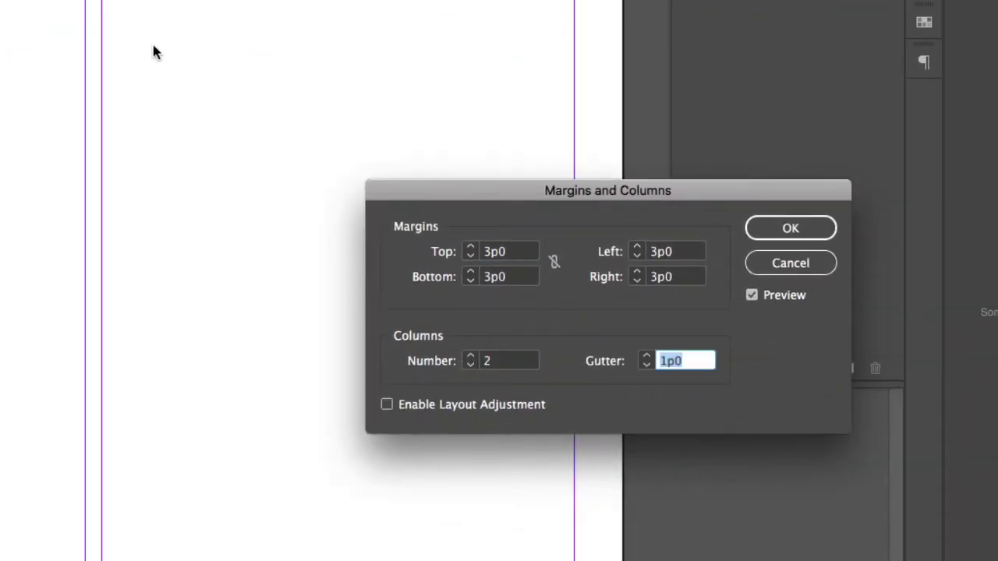
pyautogui.click(647, 356)
pyautogui.click(646, 356)
pyautogui.click(647, 357)
pyautogui.click(647, 356)
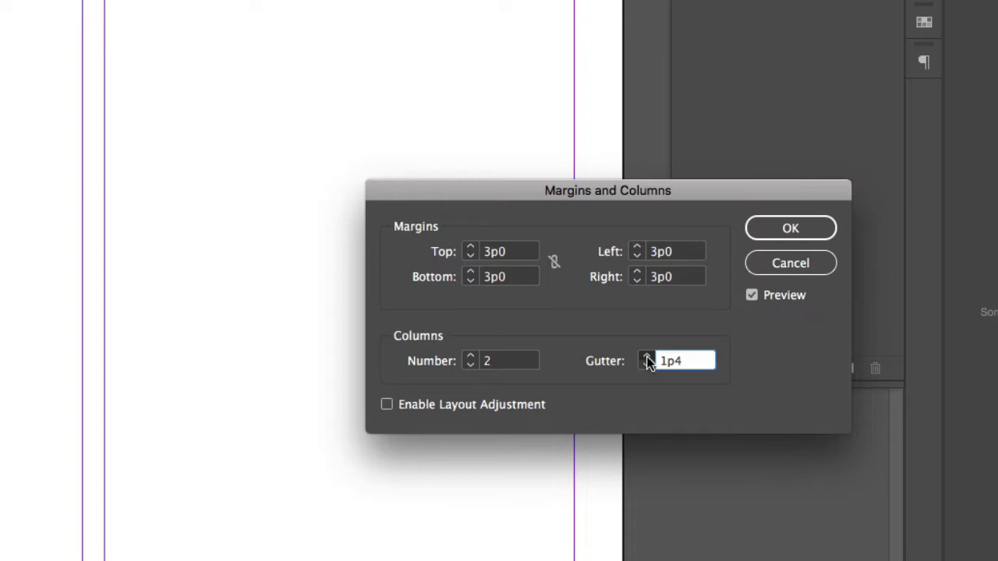
pyautogui.moveTo(647, 360); pyautogui.dragTo(646, 359)
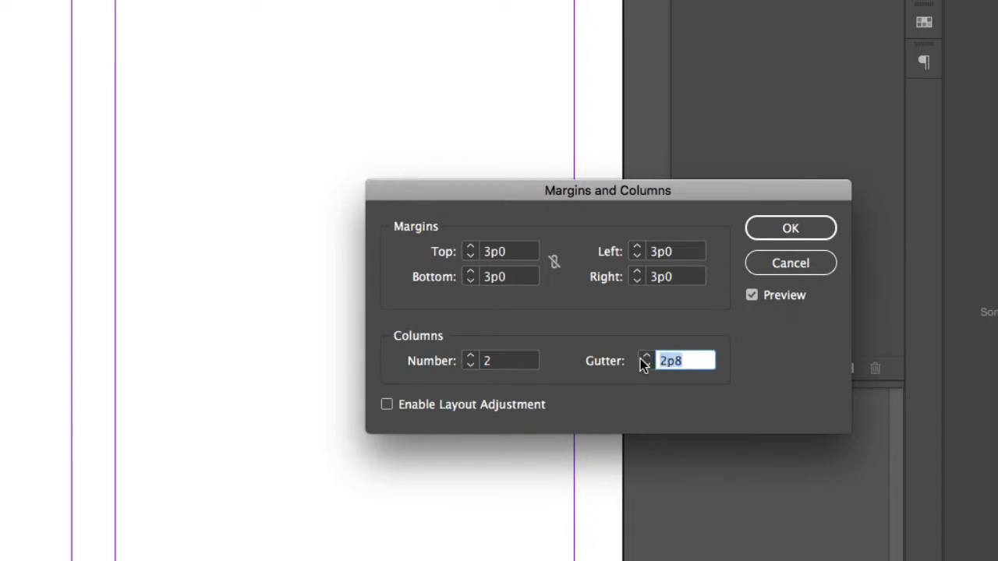
pyautogui.write('3')
pyautogui.press('Tab')
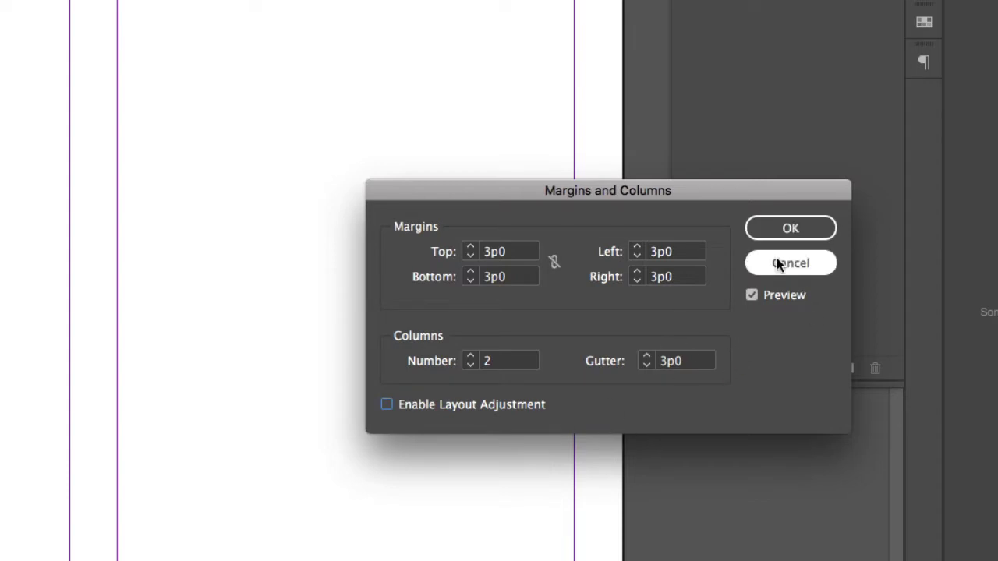
pyautogui.click(777, 233)
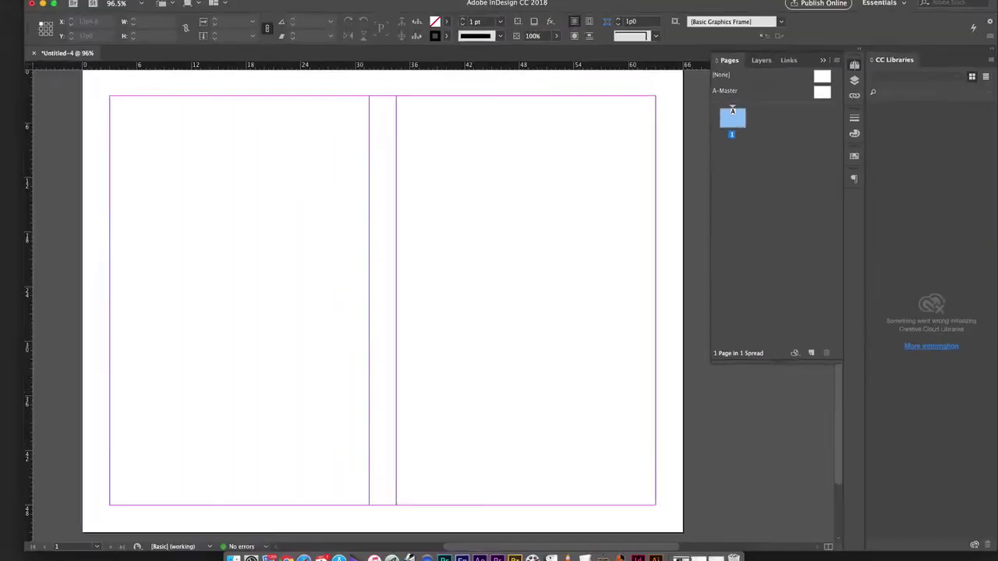
# Draw a rectangle frame about 22p2.4 by 13p10.8 in the upper left column
pyautogui.press('m')
pyautogui.moveTo(166, 159)
pyautogui.mouseDown()
pyautogui.moveTo(437, 273)
pyautogui.moveTo(346, 334)
pyautogui.moveTo(555, 296)
pyautogui.moveTo(343, 363)
pyautogui.moveTo(425, 278)
pyautogui.moveTo(339, 320)
pyautogui.moveTo(468, 310)
pyautogui.moveTo(432, 336)
pyautogui.moveTo(400, 290)
pyautogui.moveTo(351, 314)
pyautogui.moveTo(412, 277)
pyautogui.moveTo(481, 264)
pyautogui.moveTo(386, 337)
pyautogui.moveTo(332, 341)
pyautogui.moveTo(332, 280)
pyautogui.moveTo(307, 301)
pyautogui.moveTo(296, 341)
pyautogui.moveTo(360, 293)
pyautogui.mouseUp()
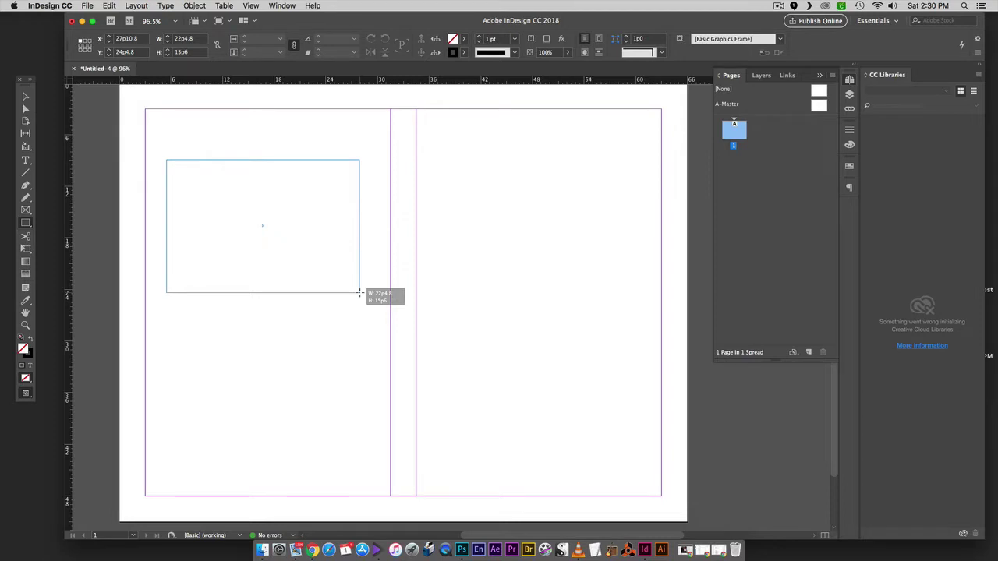
pyautogui.moveTo(359, 293); pyautogui.dragTo(327, 289)
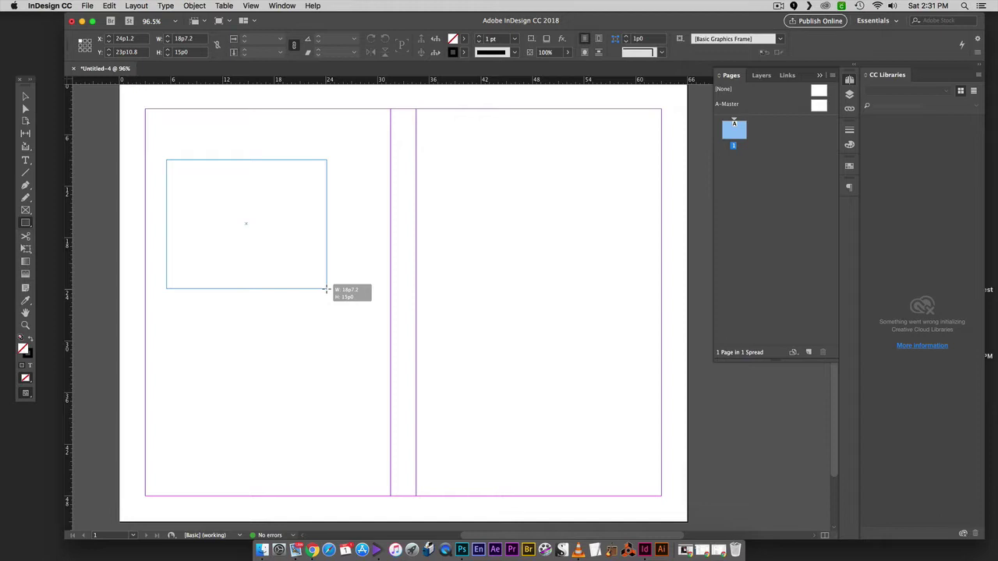
pyautogui.moveTo(327, 289); pyautogui.dragTo(358, 279)
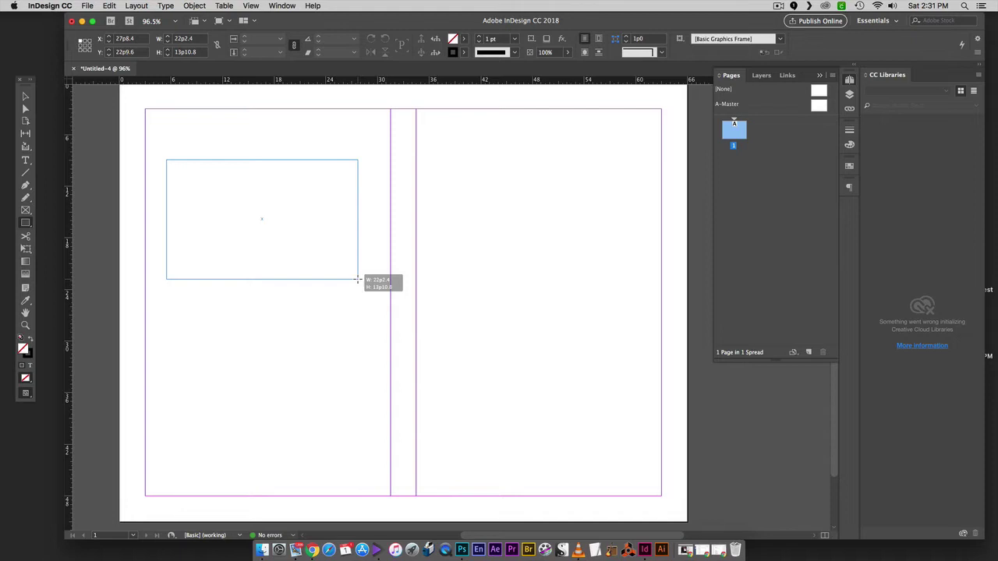
pyautogui.moveTo(358, 279); pyautogui.dragTo(358, 279)
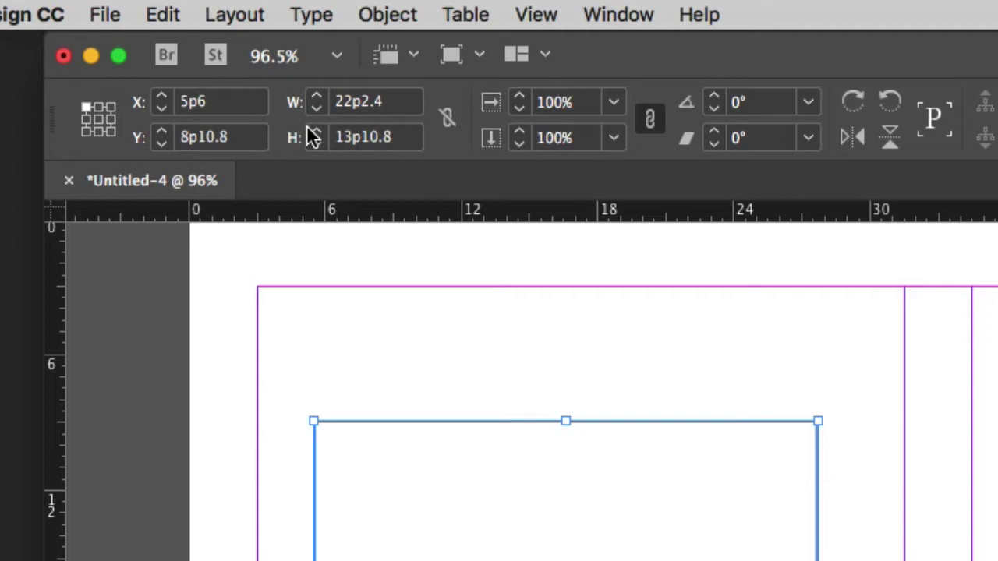
# Set the frame's width to 16p0 and height to 9p0 in the Control panel
pyautogui.moveTo(403, 107); pyautogui.dragTo(316, 105)
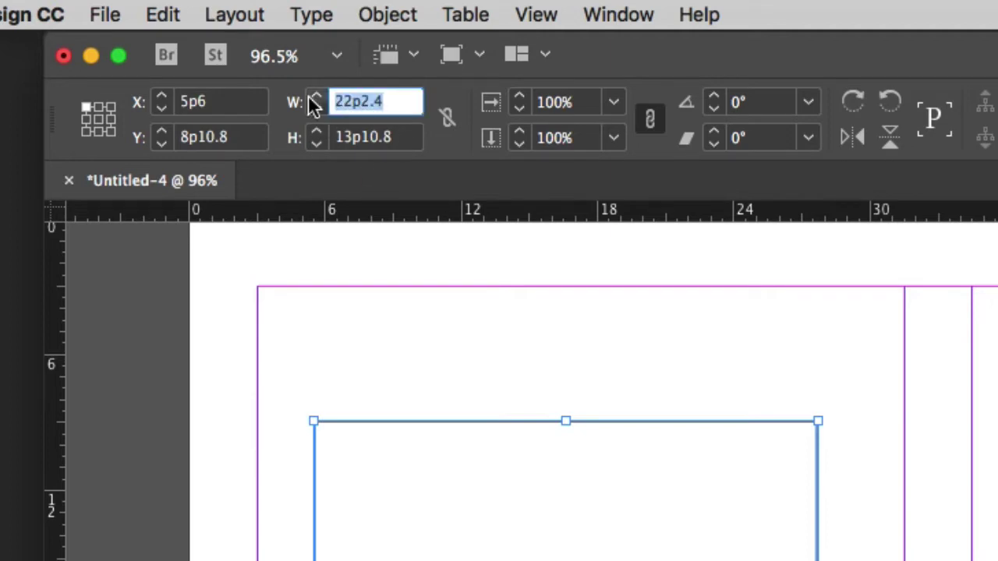
pyautogui.write('16')
pyautogui.press('Tab')
pyautogui.write('9')
pyautogui.press('Tab')
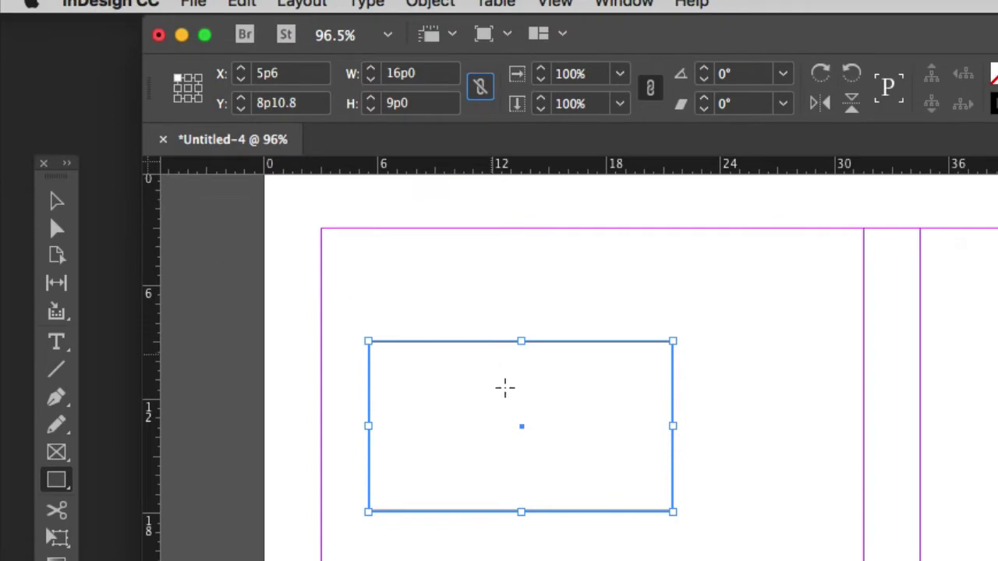
# Move the frame to 3p0, 3p0 and enlarge it proportionally to 28p5.107 by 15p11.873
pyautogui.click(58, 202)
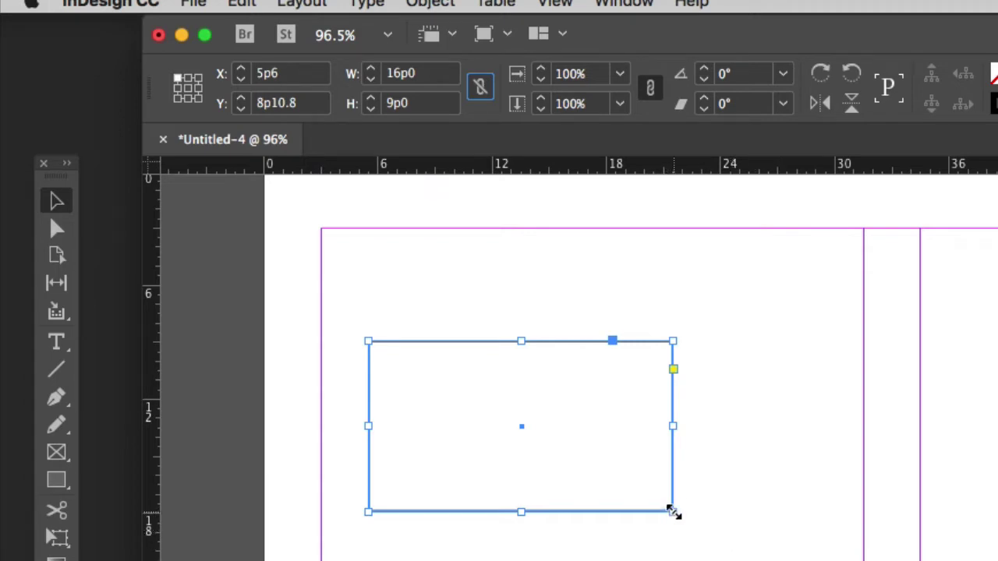
pyautogui.moveTo(672, 512); pyautogui.dragTo(869, 560)
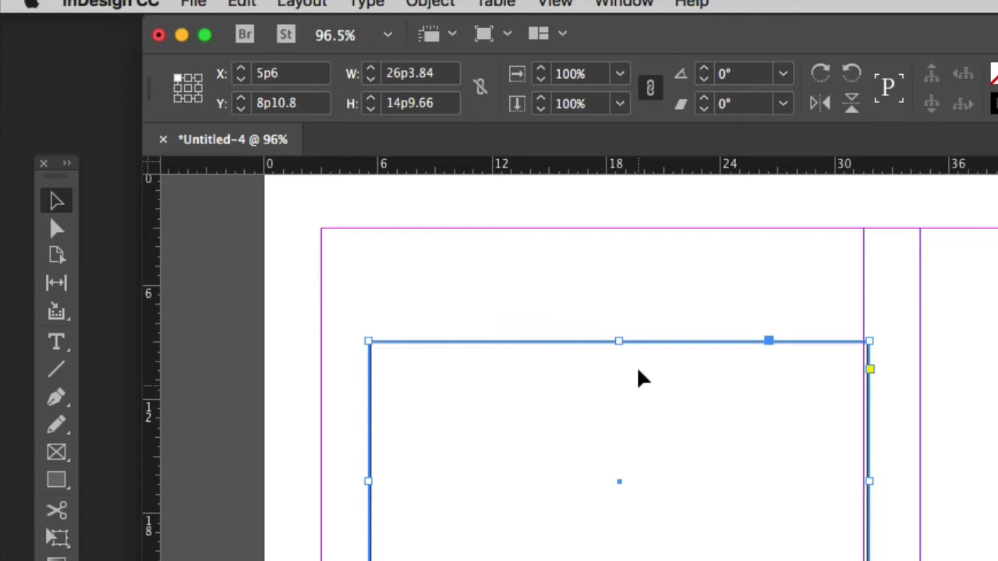
pyautogui.moveTo(661, 350); pyautogui.dragTo(613, 238)
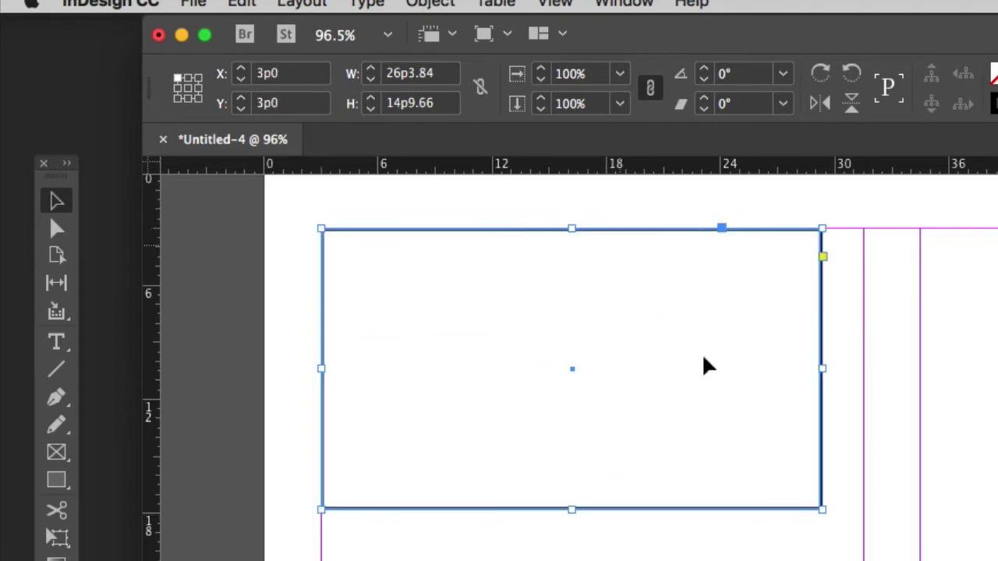
pyautogui.moveTo(820, 510); pyautogui.dragTo(862, 533)
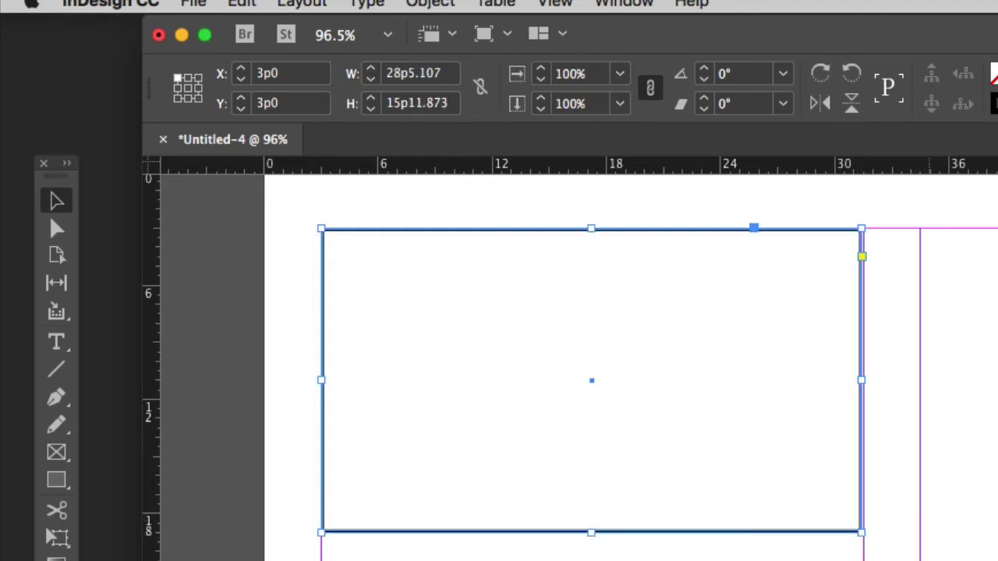
# Reselect the frame and settle its stroke weight at 2 pt after trying heavier weights
pyautogui.click(866, 524)
pyautogui.click(768, 534)
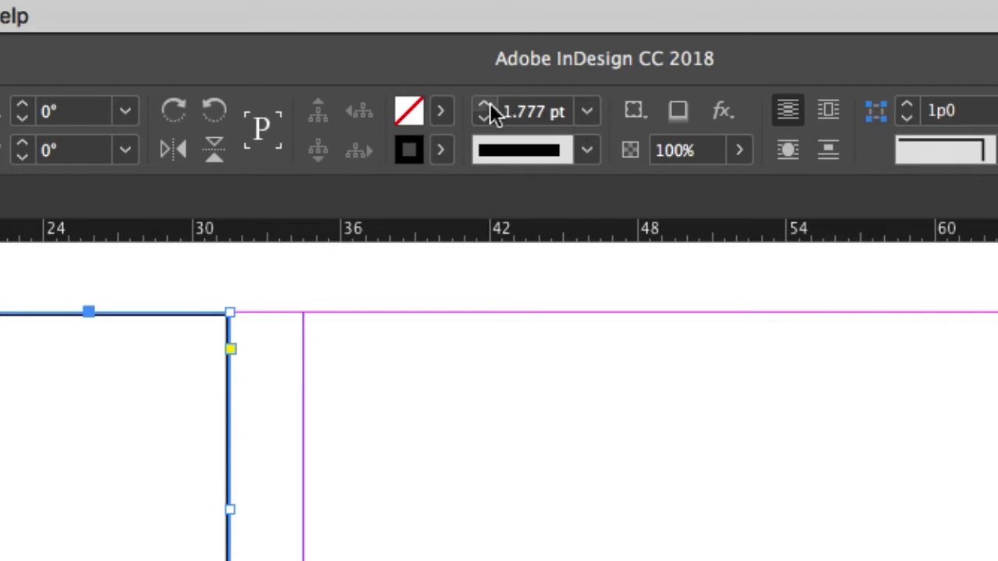
pyautogui.doubleClick(512, 113)
pyautogui.write('2')
pyautogui.click(484, 105)
pyautogui.click(485, 105)
pyautogui.click(484, 105)
pyautogui.click(484, 106)
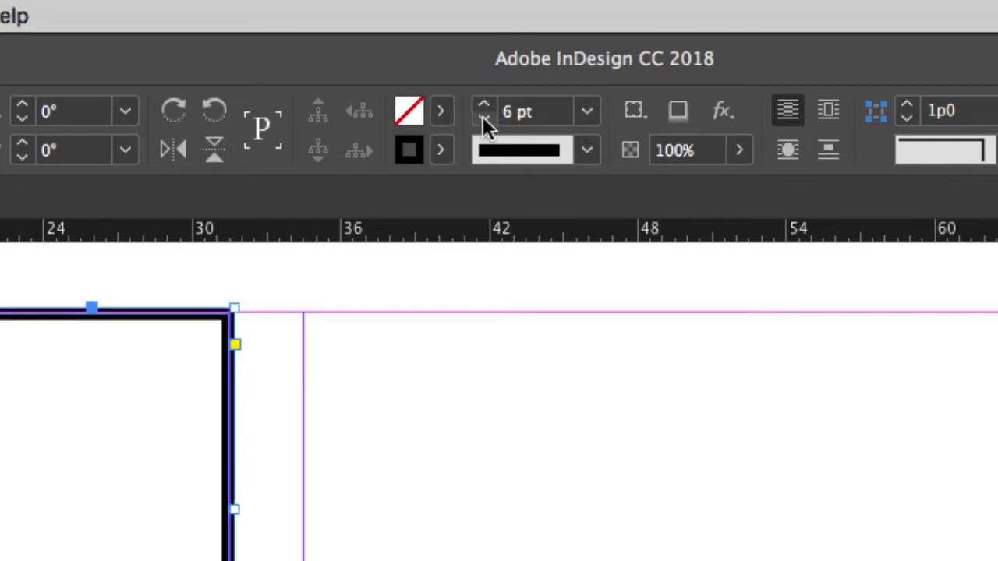
pyautogui.click(483, 119)
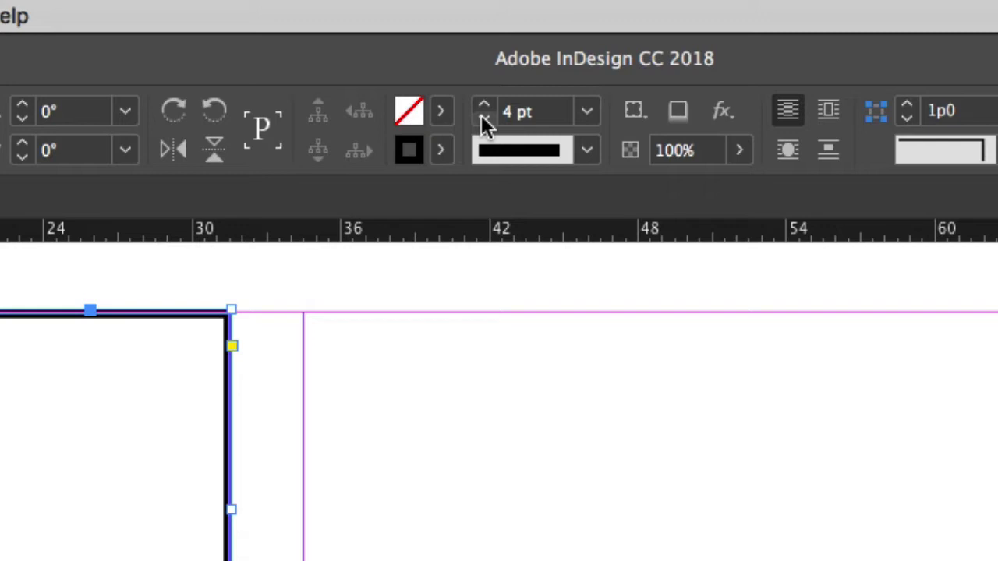
pyautogui.click(484, 119)
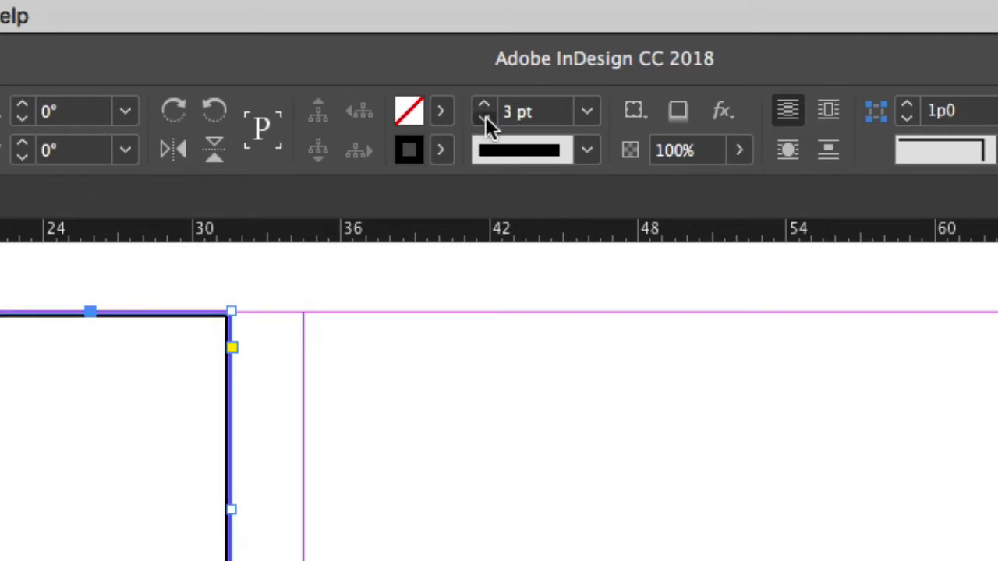
pyautogui.click(483, 119)
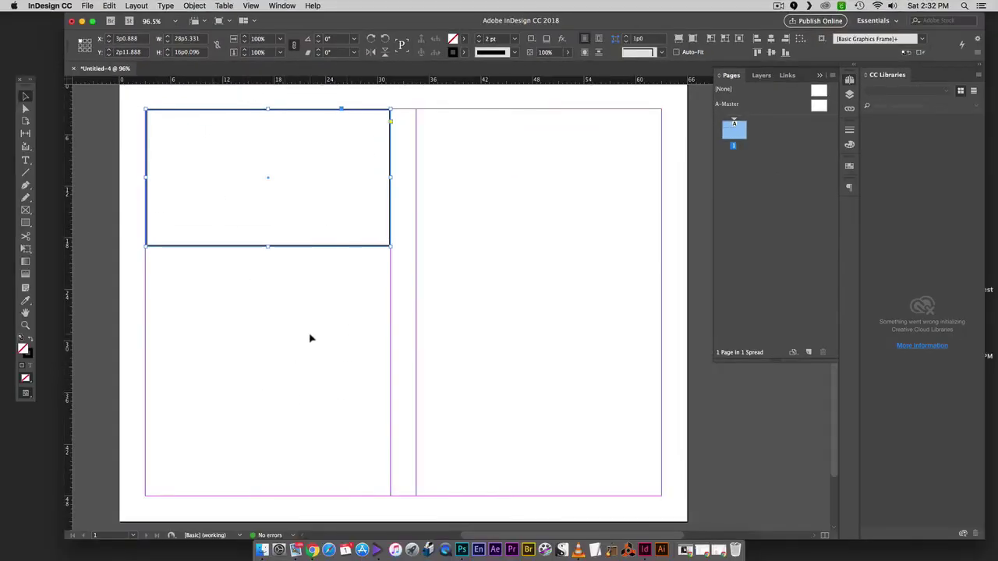
# Paste two frame copies, one at the top of the right column, one in the lower left column
pyautogui.click(347, 311)
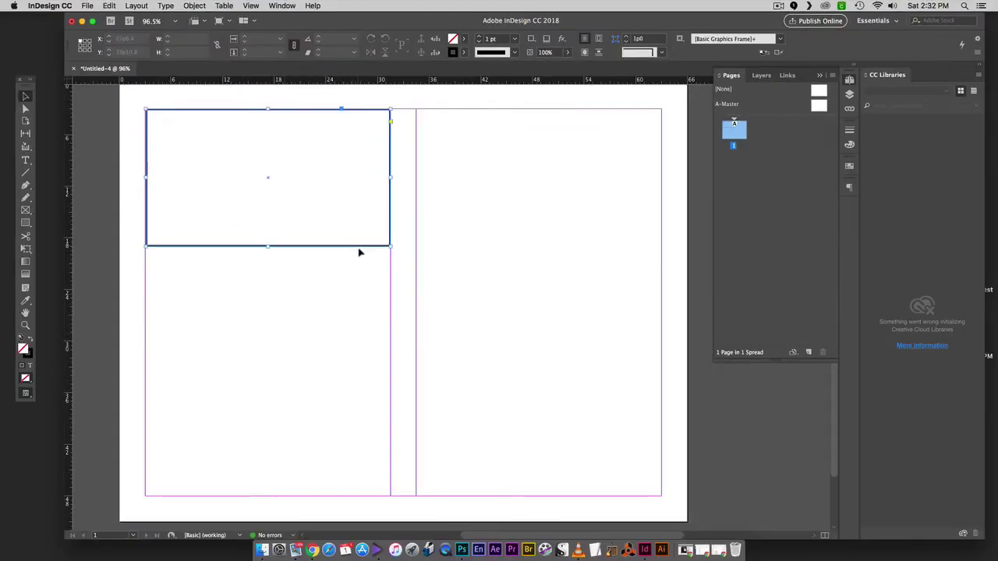
pyautogui.press('super+v')
pyautogui.moveTo(383, 239); pyautogui.dragTo(470, 113)
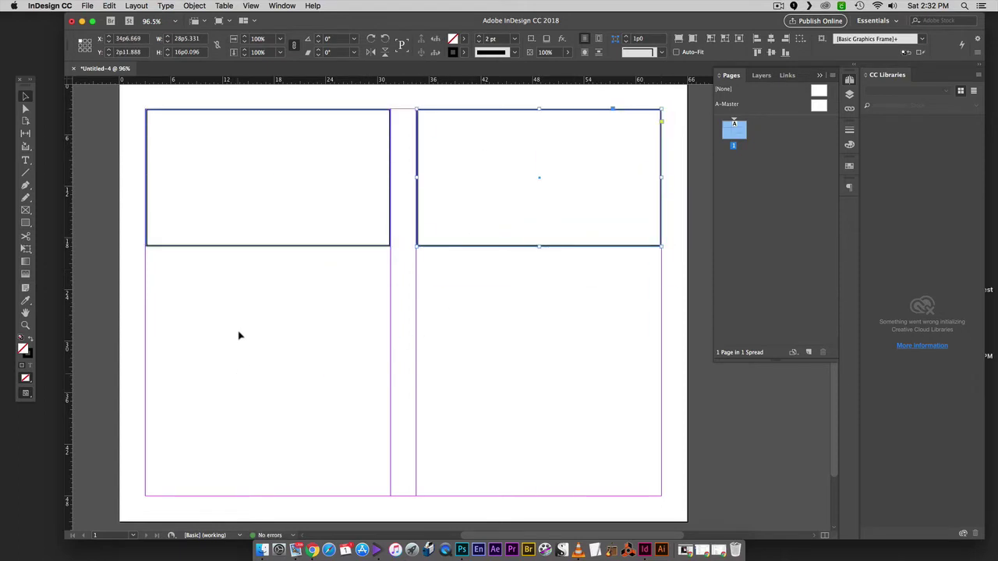
pyautogui.press('super+v')
pyautogui.moveTo(400, 245); pyautogui.dragTo(219, 297)
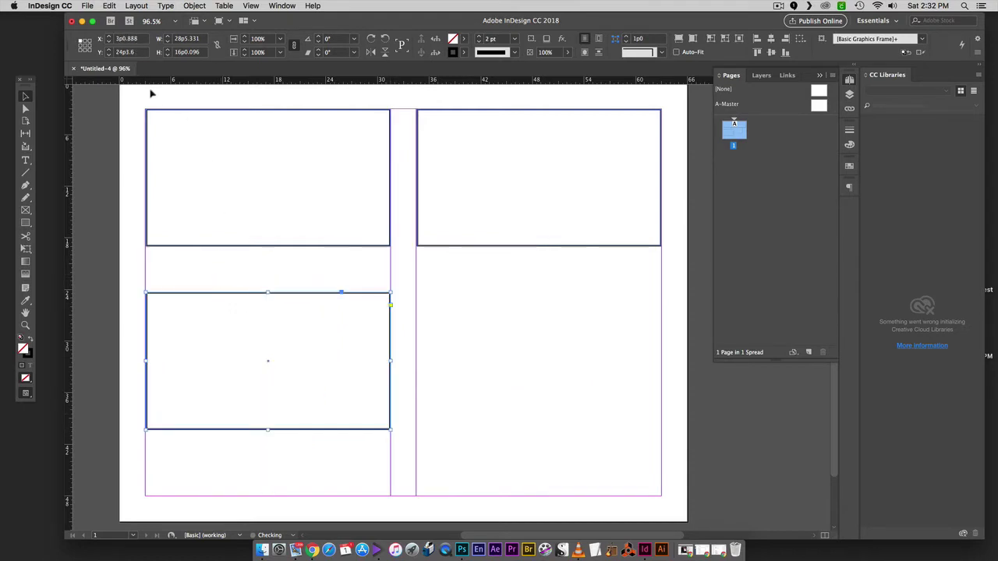
# Drag horizontal guides from the top ruler to the page bottom and the lower frames' top
pyautogui.moveTo(113, 81); pyautogui.dragTo(110, 521)
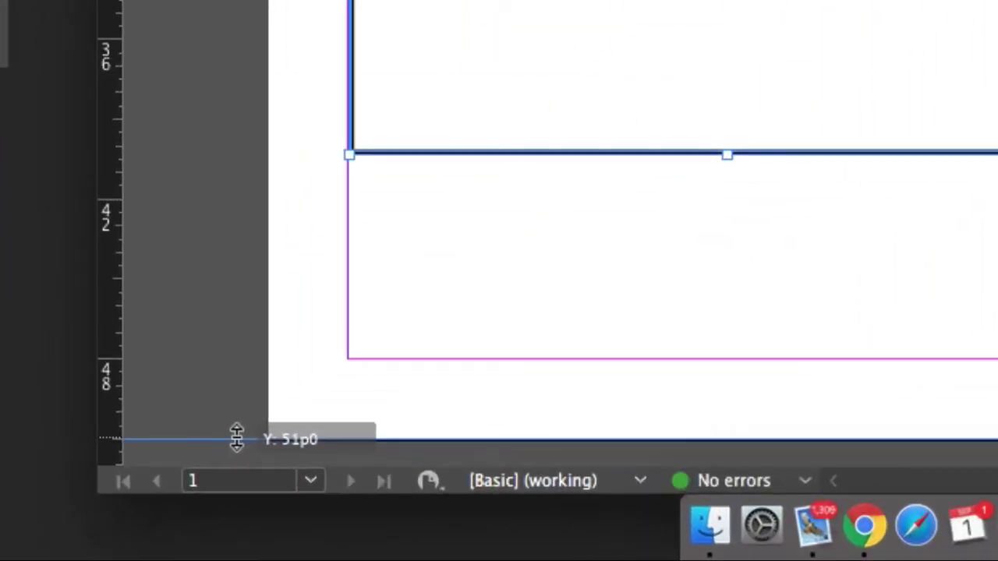
pyautogui.moveTo(236, 439); pyautogui.dragTo(231, 560)
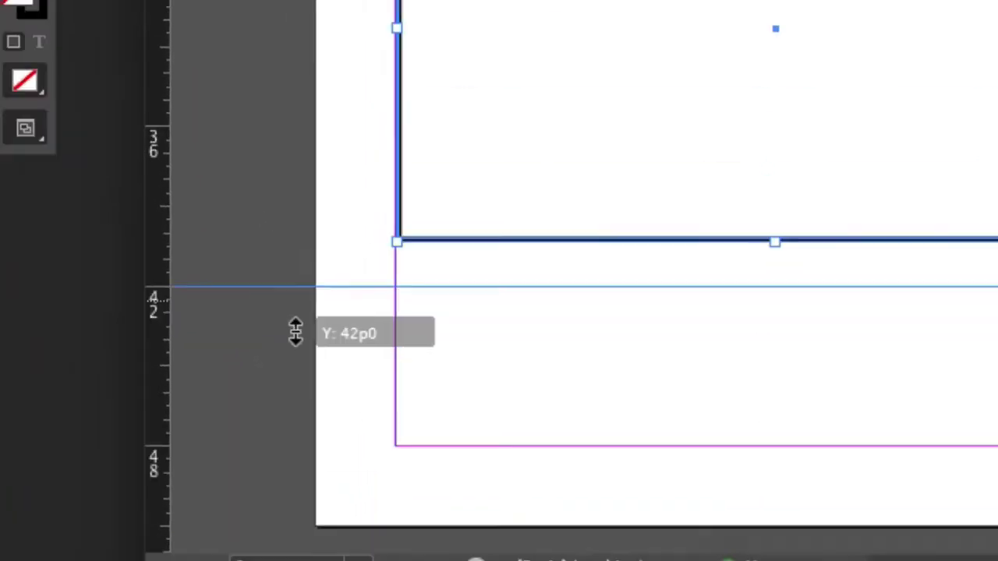
pyautogui.moveTo(296, 331); pyautogui.dragTo(334, 528)
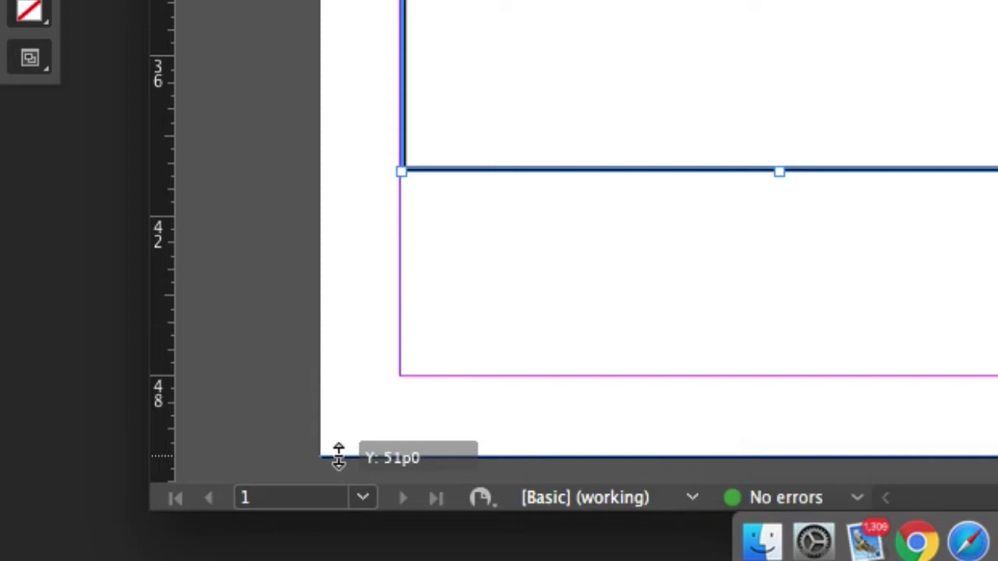
pyautogui.moveTo(339, 458); pyautogui.dragTo(338, 458)
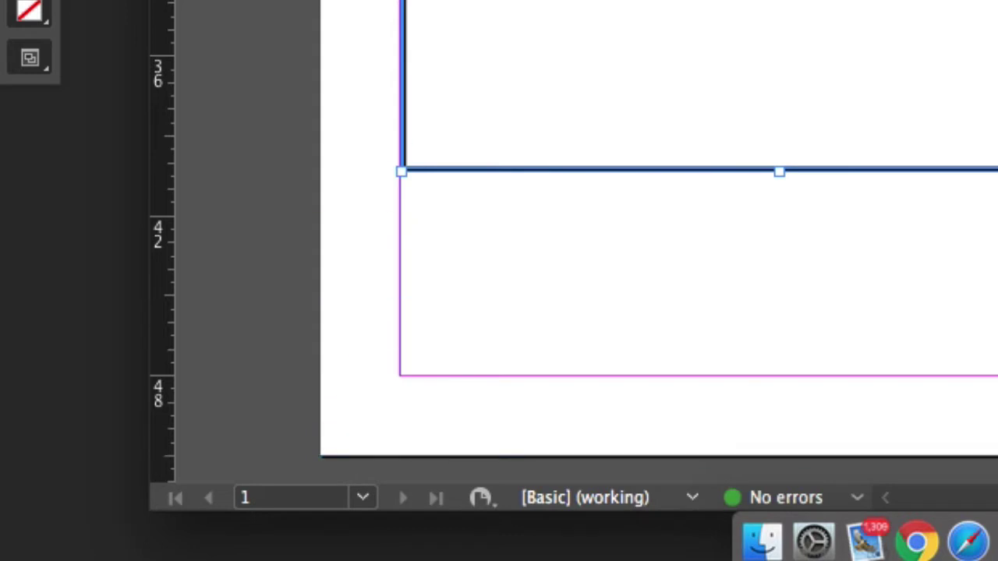
pyautogui.moveTo(148, 82); pyautogui.dragTo(149, 305)
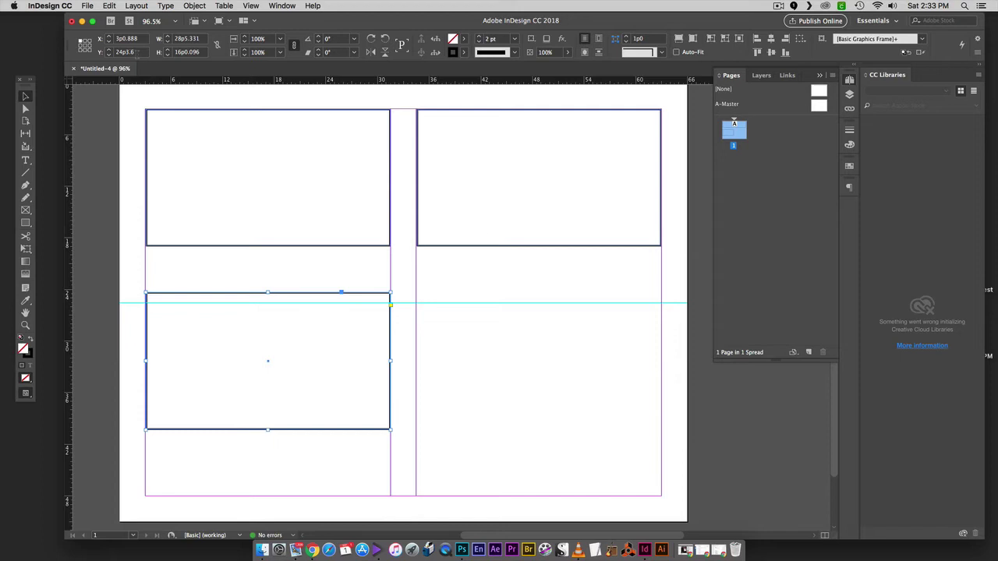
pyautogui.moveTo(126, 303); pyautogui.dragTo(127, 302)
# Set the lower-left frame's Y position to 25p6 so it sits on the guide
pyautogui.click(124, 51)
pyautogui.write('5')
pyautogui.press('Tab')
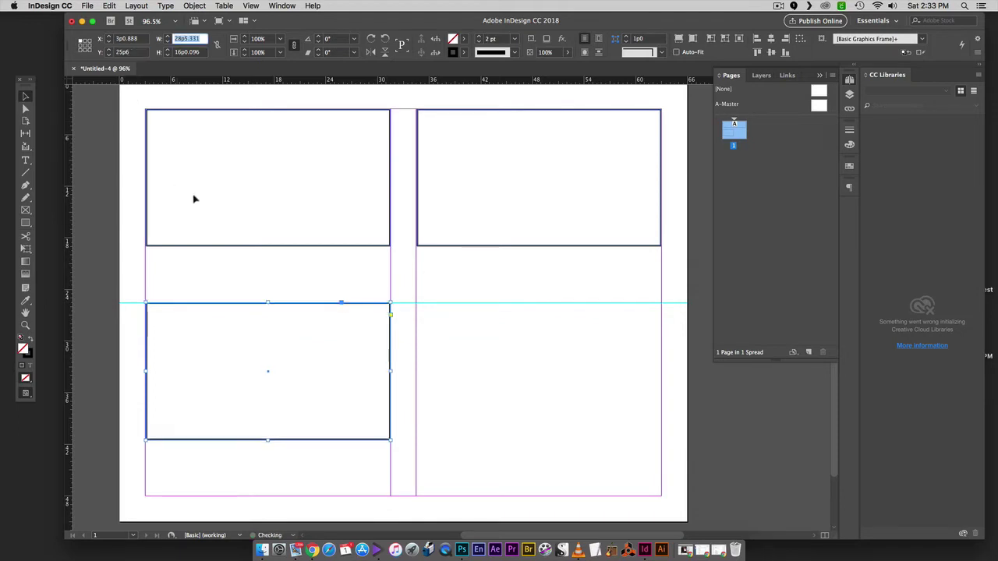
pyautogui.click(475, 351)
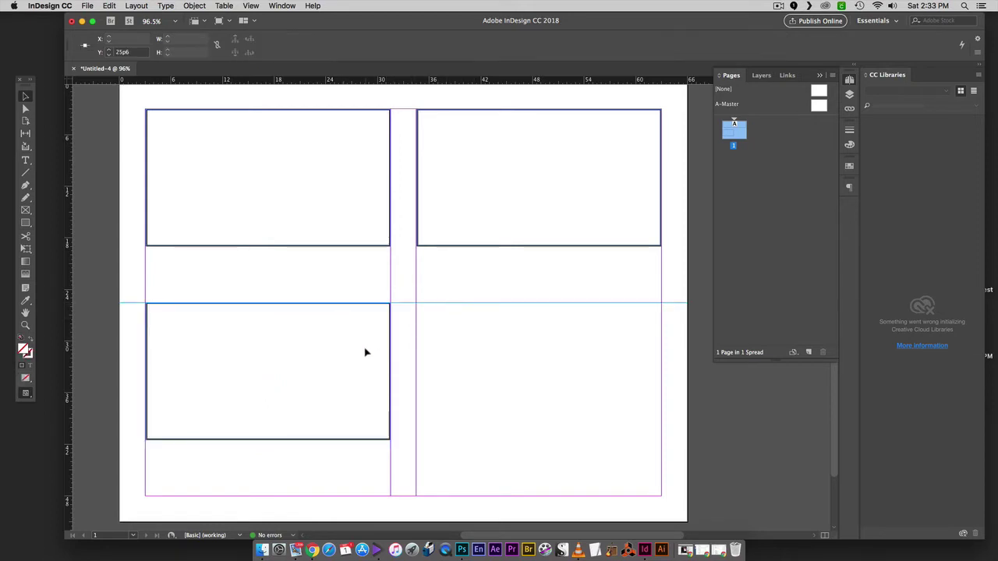
pyautogui.click(388, 361)
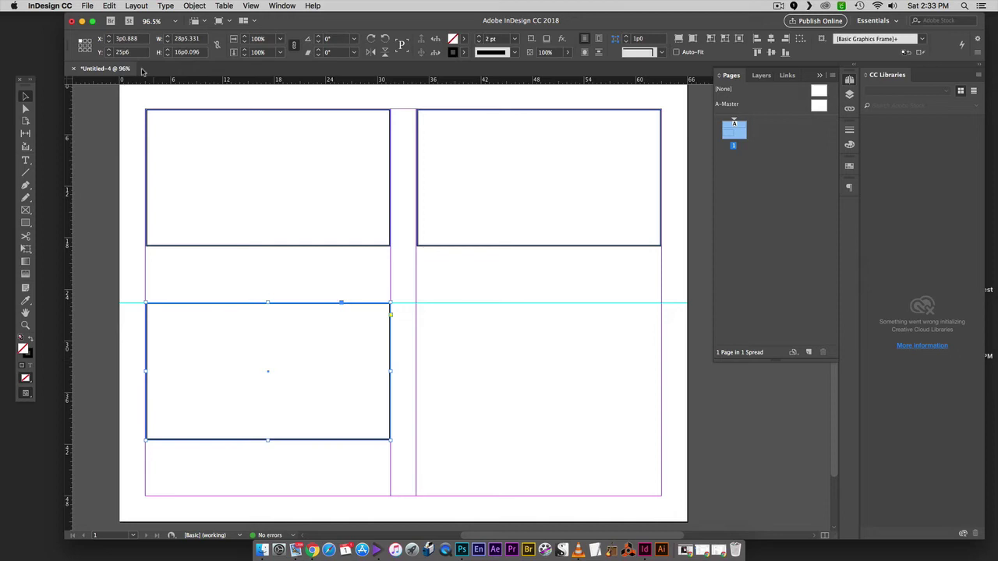
pyautogui.click(125, 52)
pyautogui.write('25.5')
pyautogui.press('Return')
# Paste a copy of the lower-left frame into the lower-right slot, completing the 2×2 grid
pyautogui.click(450, 345)
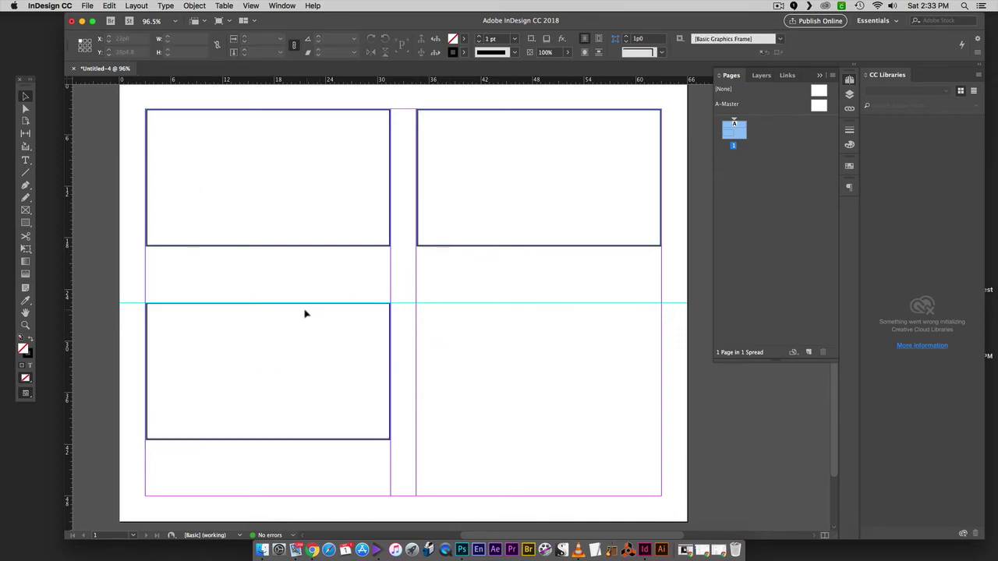
pyautogui.click(390, 315)
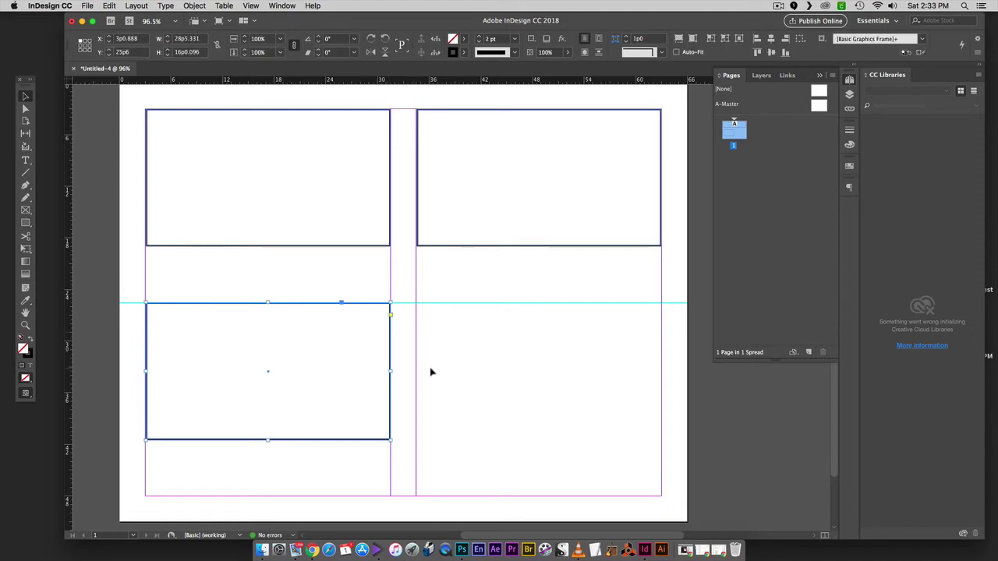
pyautogui.press('super+v')
pyautogui.moveTo(397, 239); pyautogui.dragTo(488, 305)
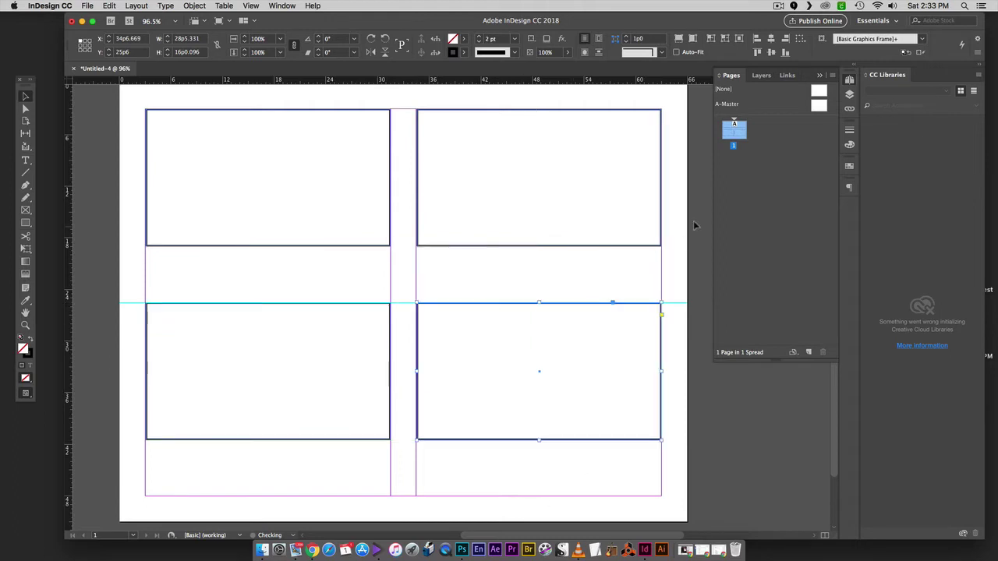
pyautogui.click(701, 279)
pyautogui.click(741, 182)
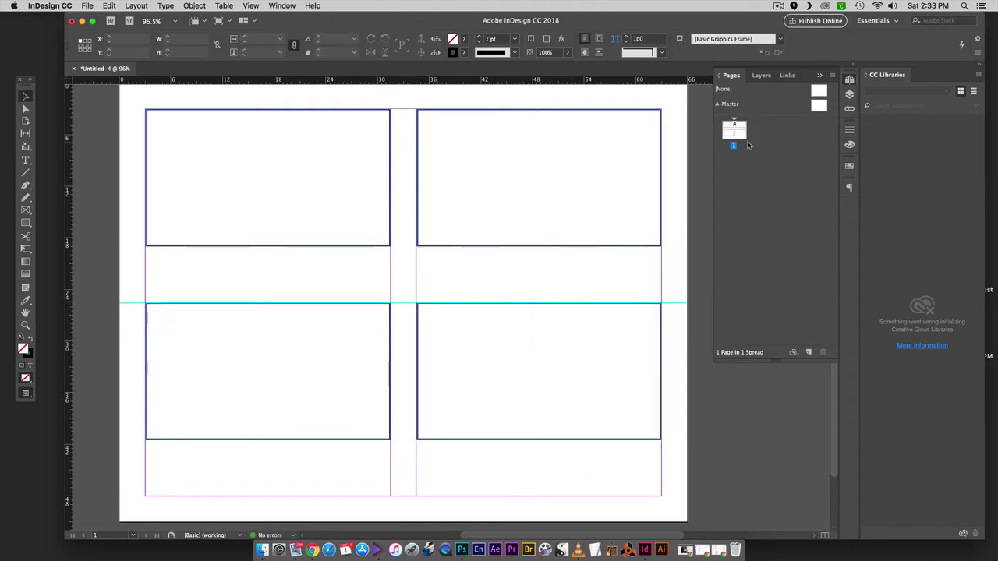
pyautogui.click(728, 139)
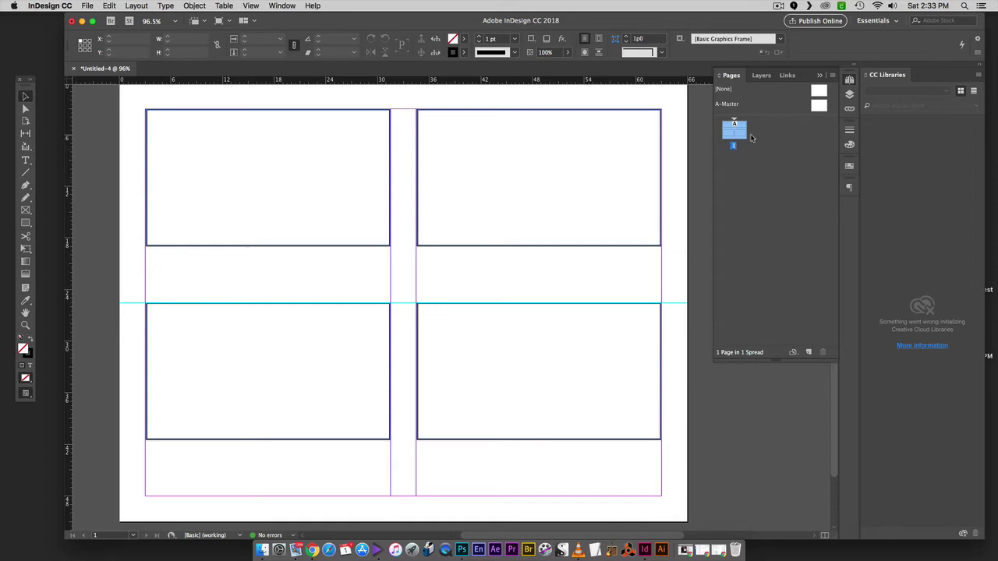
pyautogui.hscroll(-2, 693, 234)
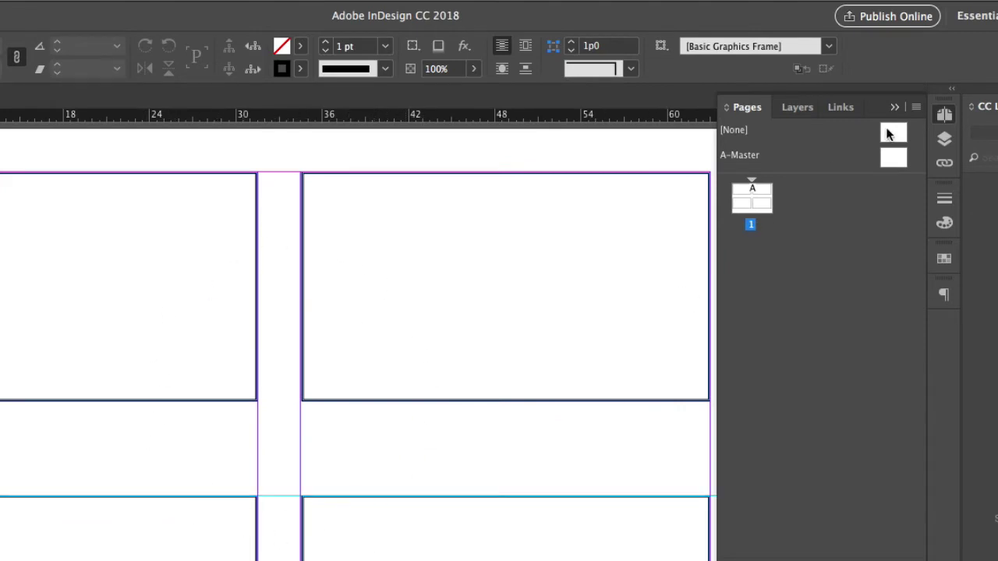
# Select page 1 in the Pages panel and open the panel menu's Master Pages options
pyautogui.click(893, 159)
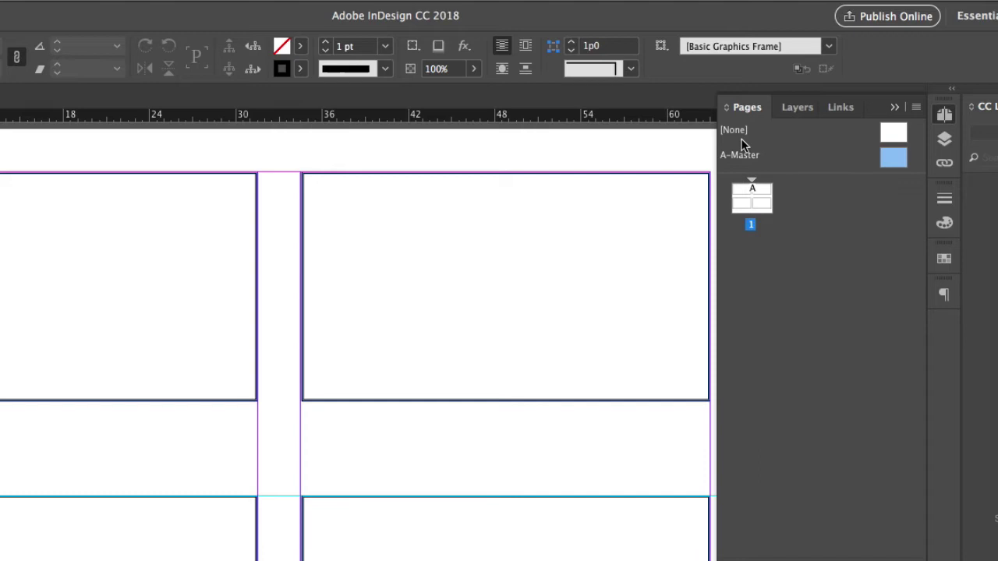
pyautogui.click(945, 116)
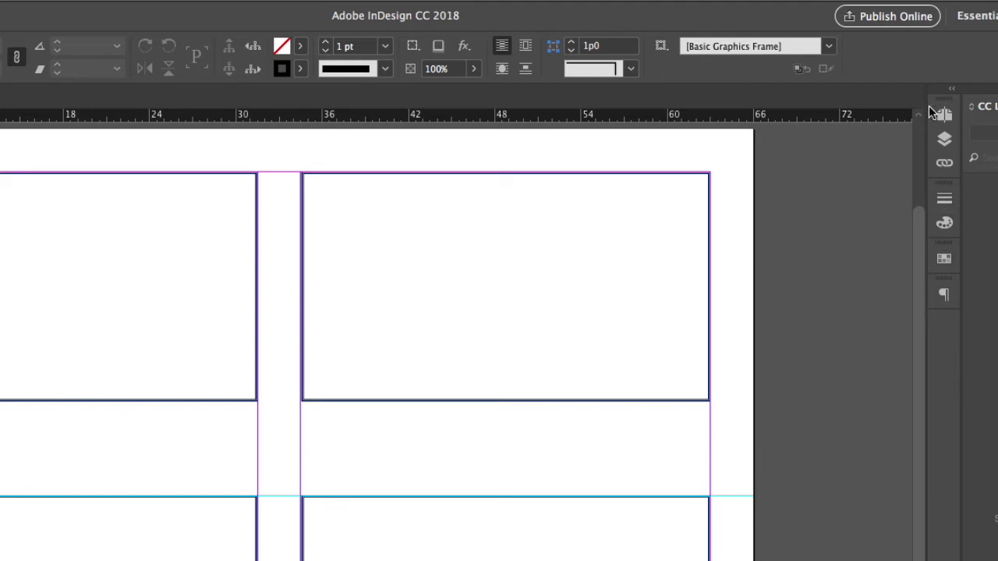
pyautogui.click(944, 117)
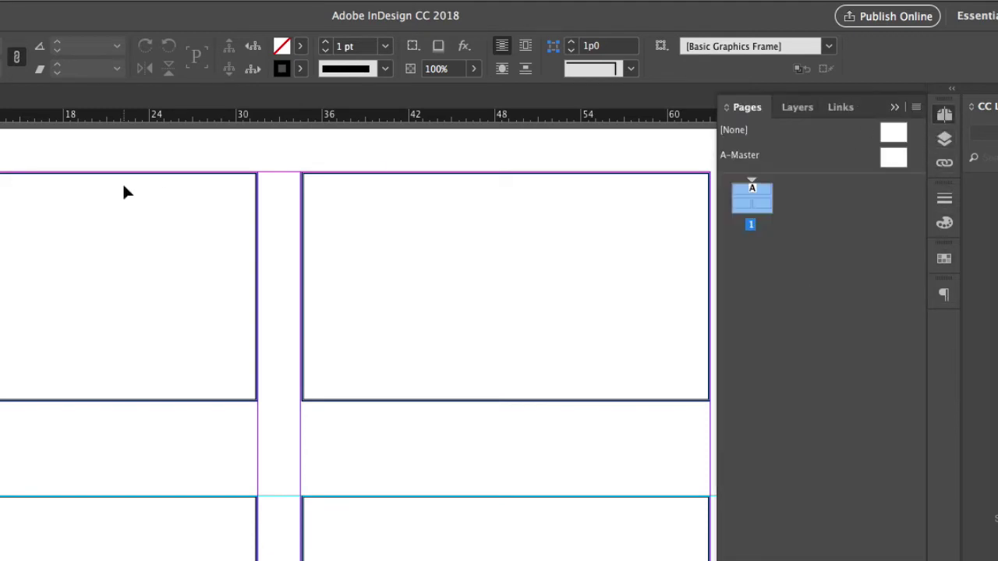
pyautogui.click(102, 9)
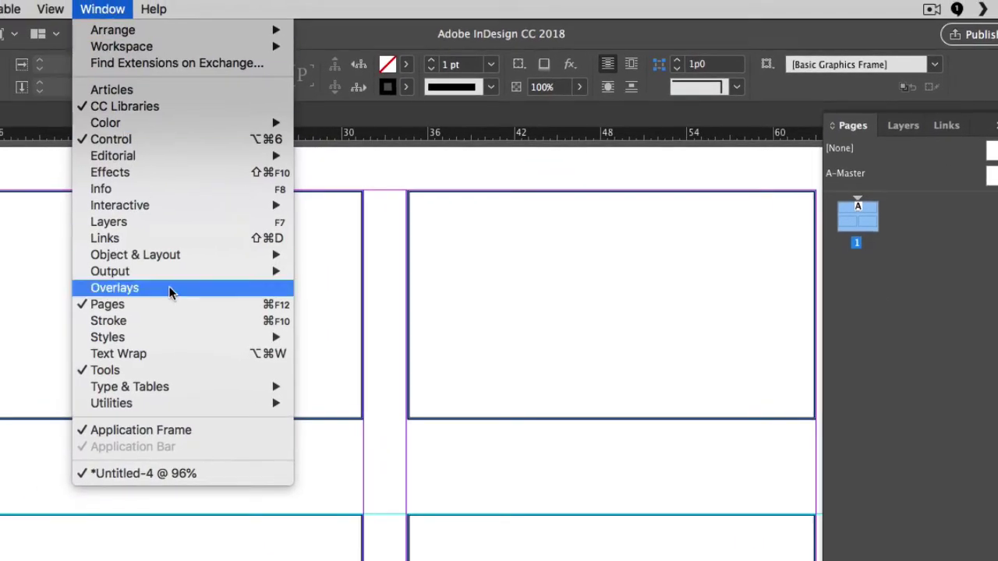
pyautogui.click(852, 291)
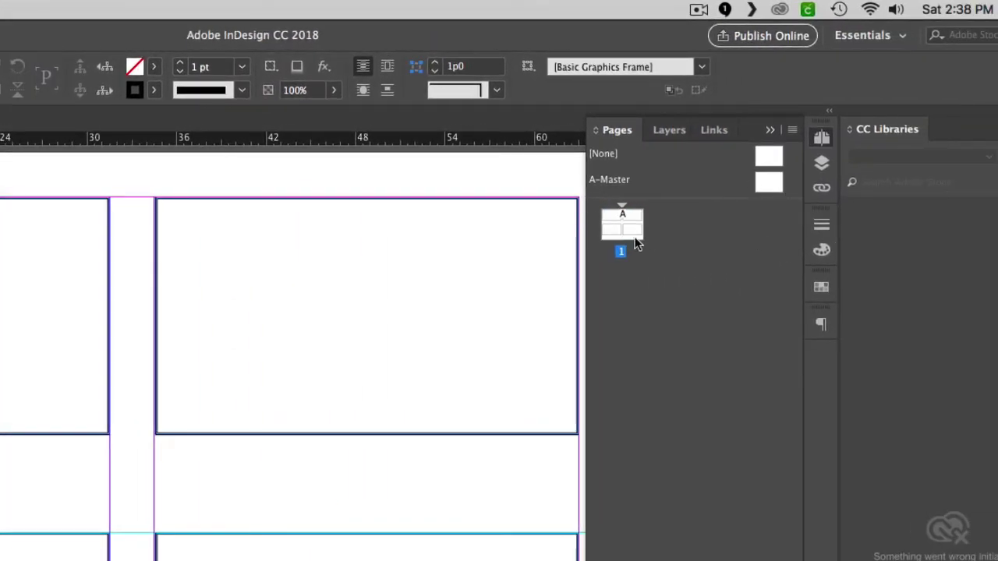
pyautogui.click(634, 237)
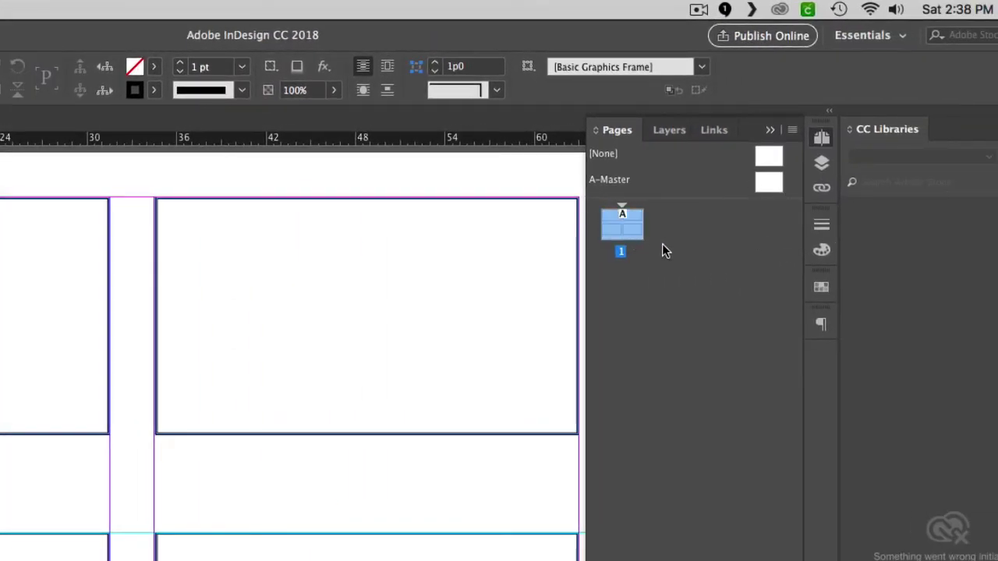
pyautogui.click(792, 130)
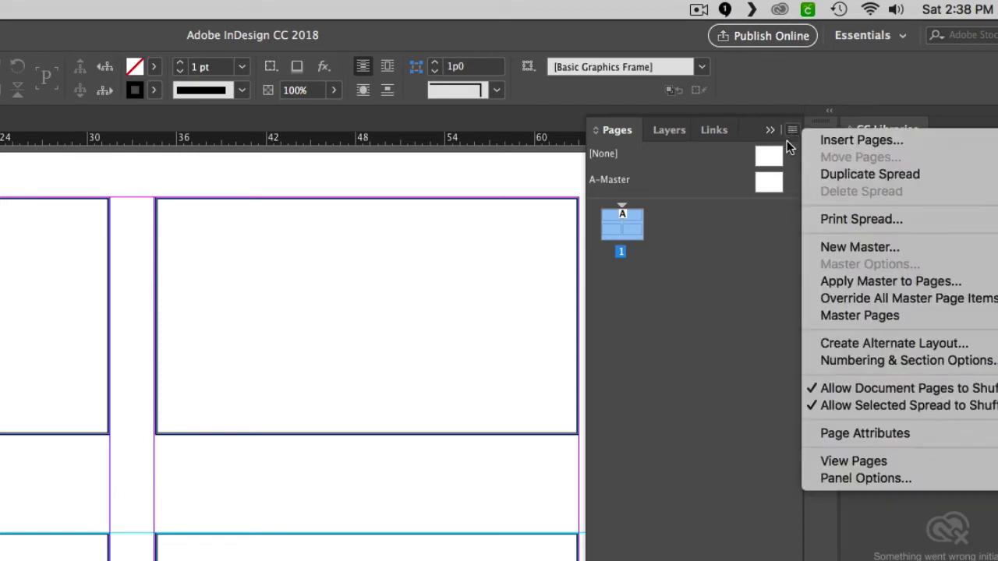
# Save page 1's 2×2 frame layout as B-Master, compare it with A-Master, and apply it to page 1
pyautogui.moveTo(834, 309)
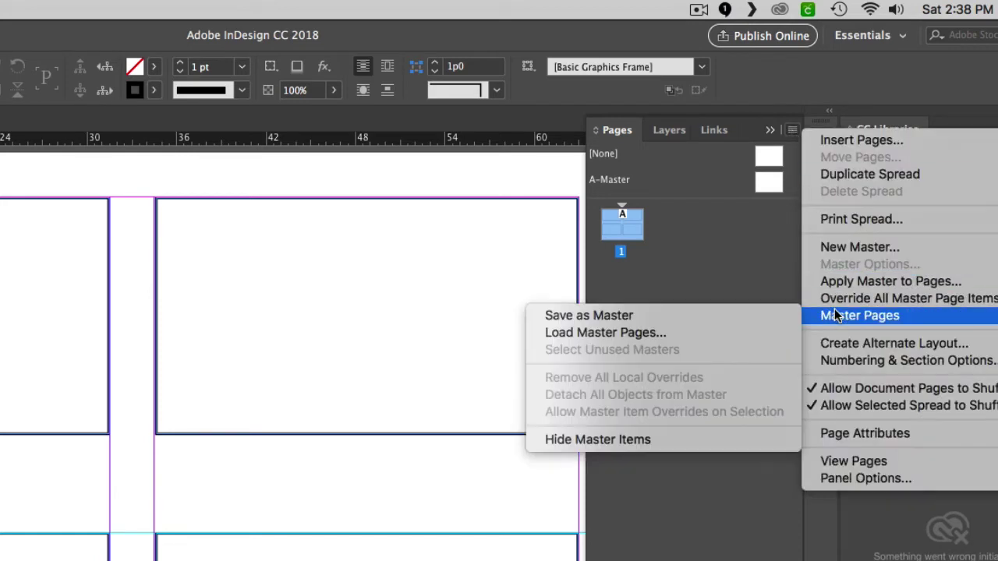
pyautogui.click(651, 317)
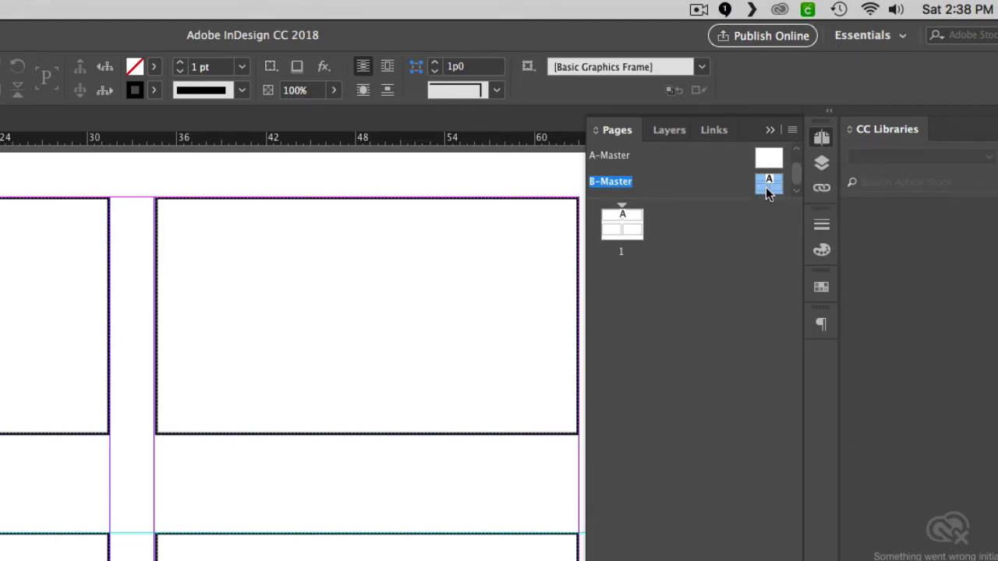
pyautogui.doubleClick(772, 160)
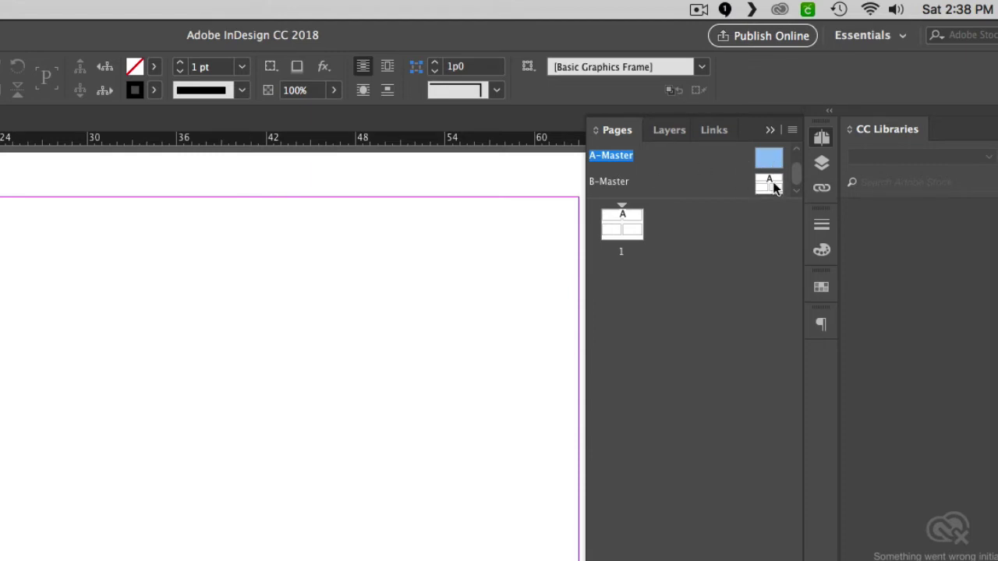
pyautogui.doubleClick(772, 184)
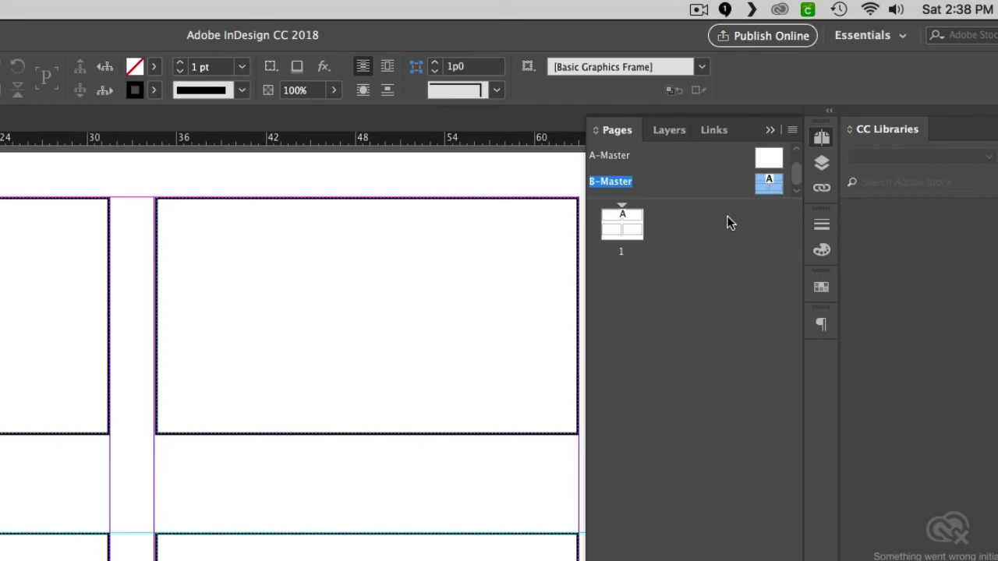
pyautogui.click(623, 230)
pyautogui.moveTo(623, 232); pyautogui.dragTo(621, 227)
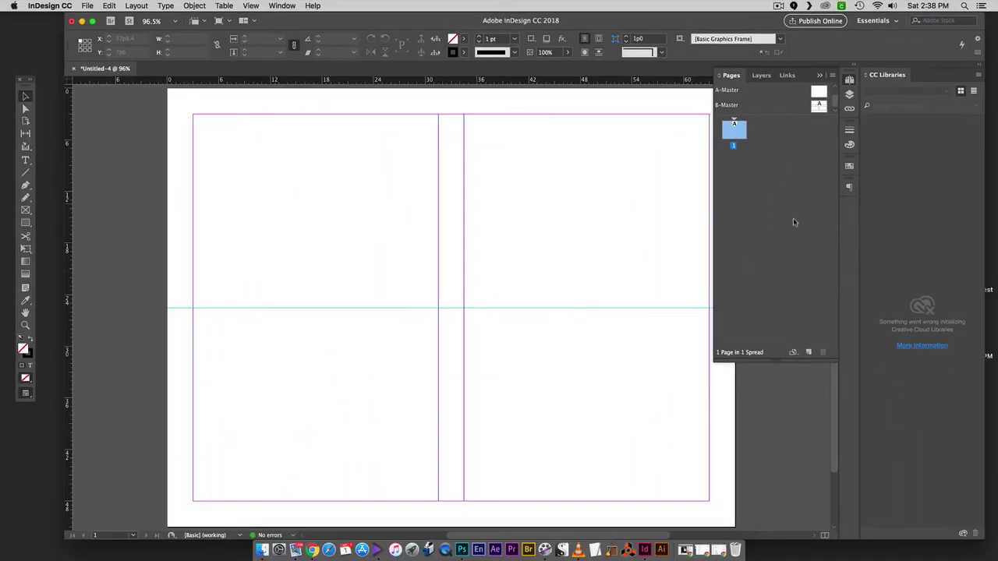
# Add page 2 and apply B-Master to pages 1 and 2 via Apply Master to Pages
pyautogui.click(809, 351)
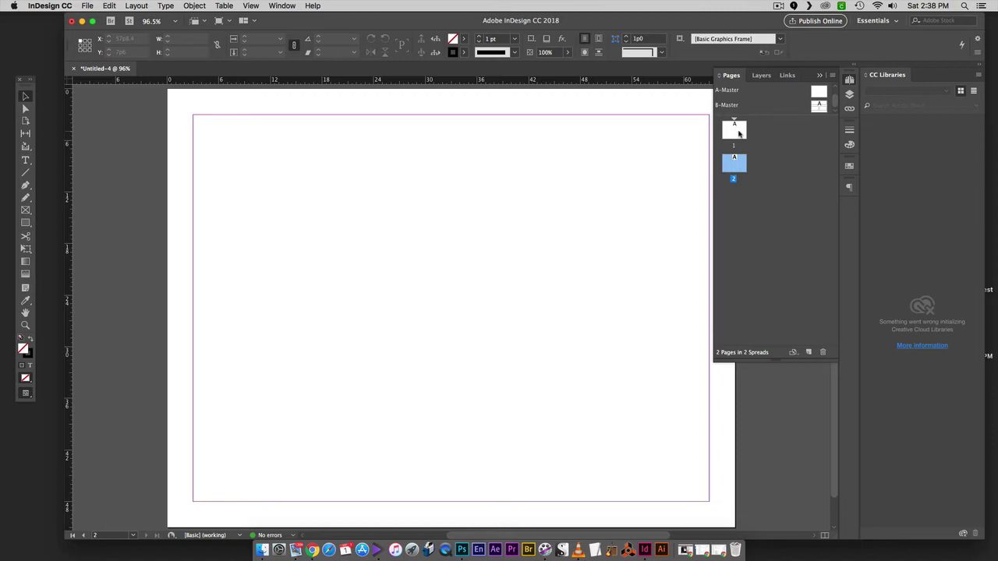
pyautogui.click(738, 138)
pyautogui.keyDown('shift'); pyautogui.click(735, 164); pyautogui.keyUp('shift')
pyautogui.click(833, 76)
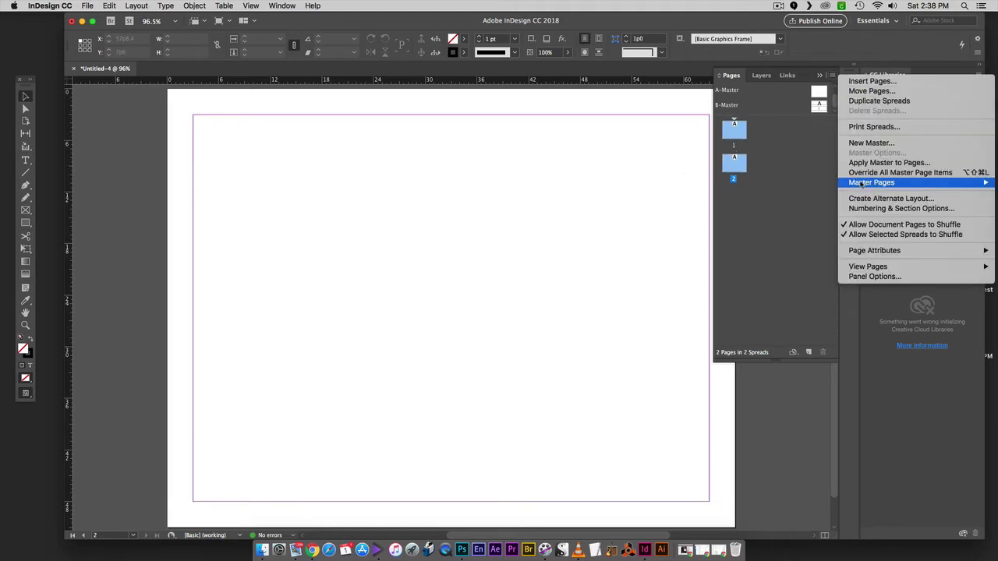
pyautogui.click(866, 163)
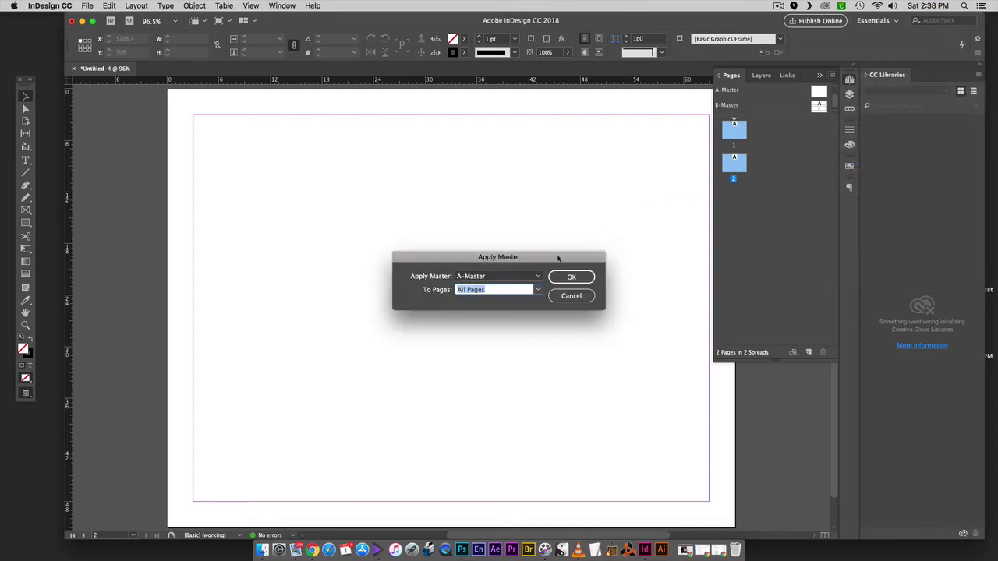
pyautogui.click(524, 278)
pyautogui.click(480, 308)
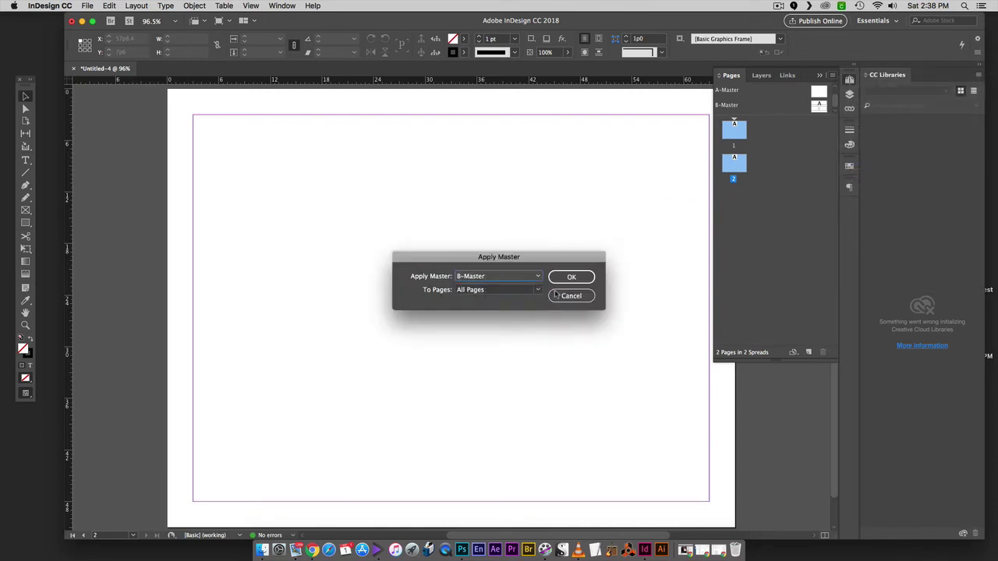
pyautogui.click(571, 277)
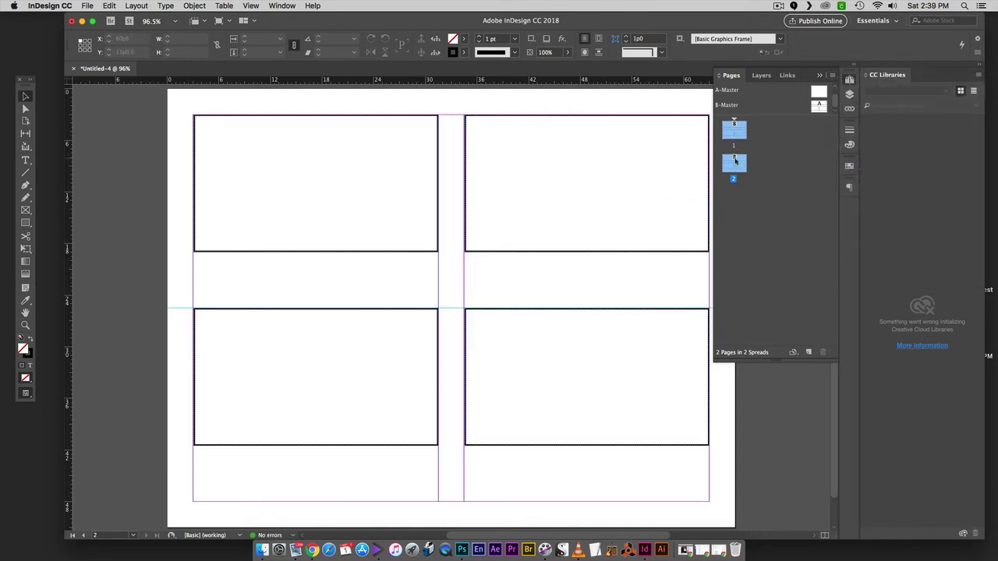
# Add a third page, scroll back to page 1, and move the application window up-left
pyautogui.click(809, 352)
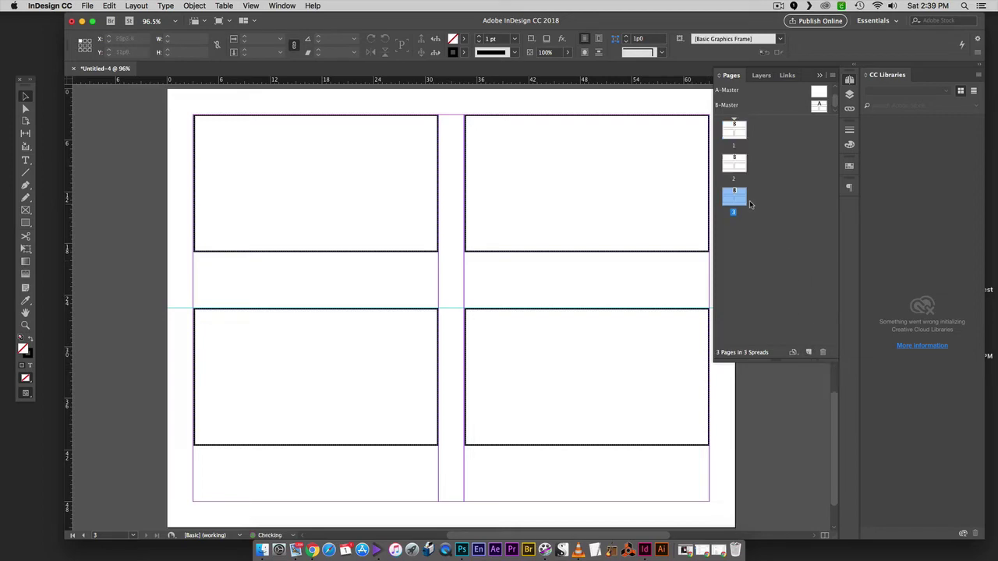
pyautogui.scroll(-2, 548, 257)
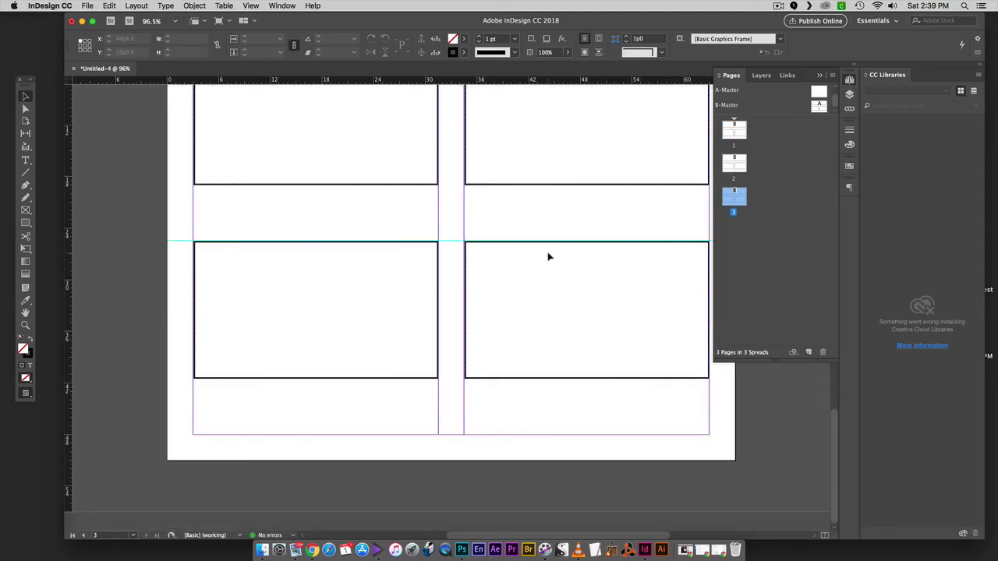
pyautogui.scroll(-10, 544, 253)
pyautogui.scroll(8, 544, 252)
pyautogui.scroll(-8, 544, 252)
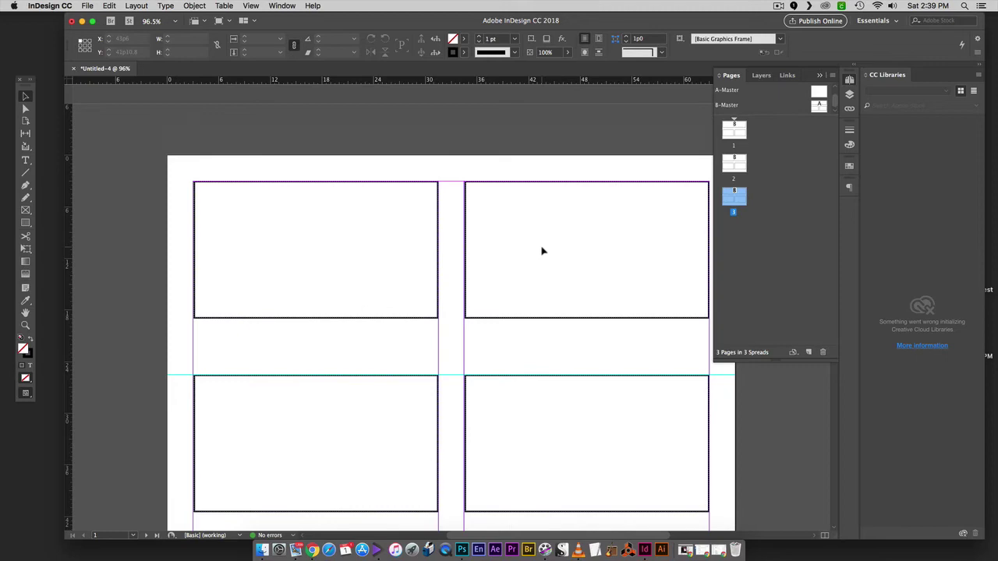
pyautogui.scroll(6, 542, 250)
pyautogui.scroll(20, 541, 248)
pyautogui.scroll(-1, 520, 227)
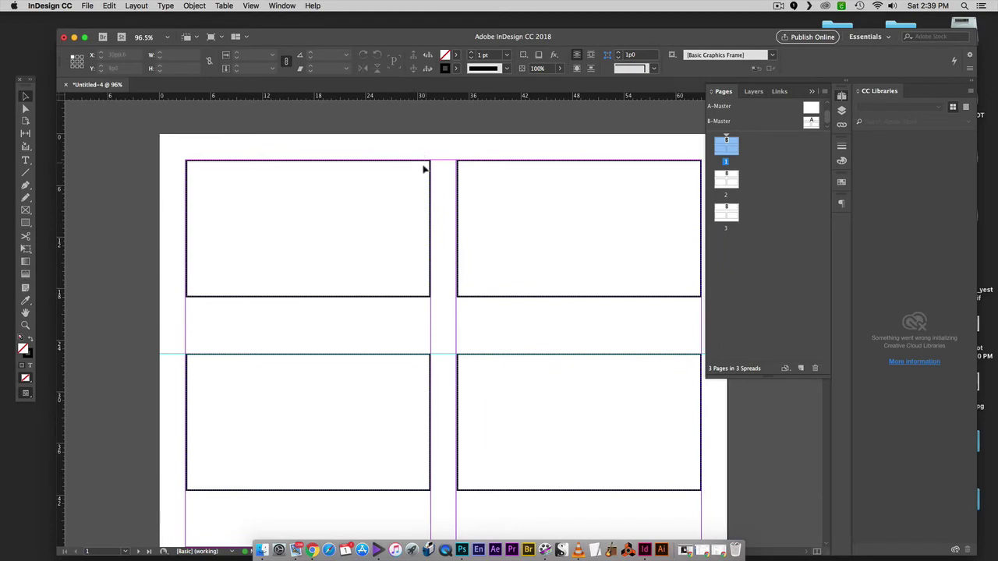
pyautogui.moveTo(462, 37); pyautogui.dragTo(446, 25)
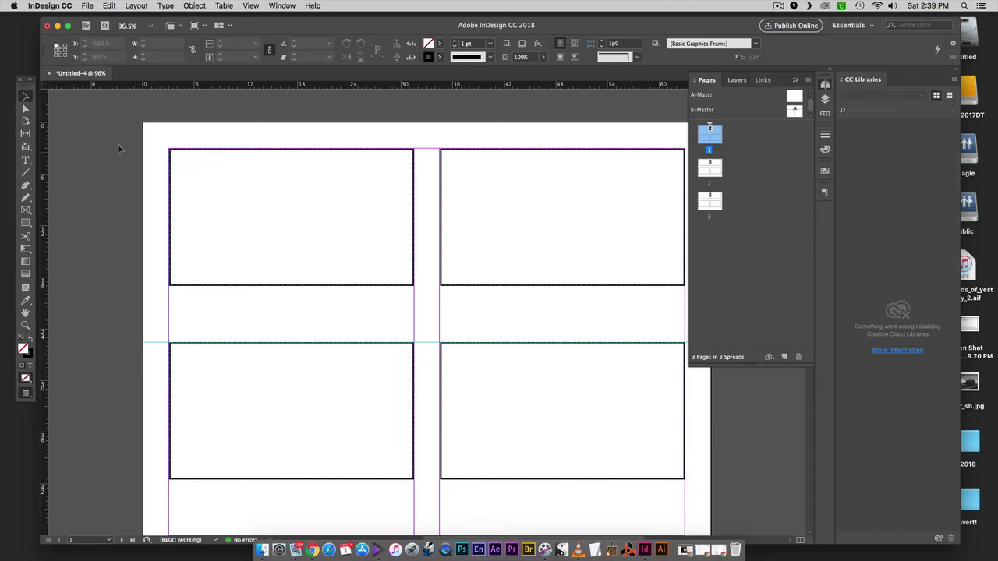
# Draw a text frame below the top-left picture frame containing the placeholder text 'Directly the text g'
pyautogui.click(25, 160)
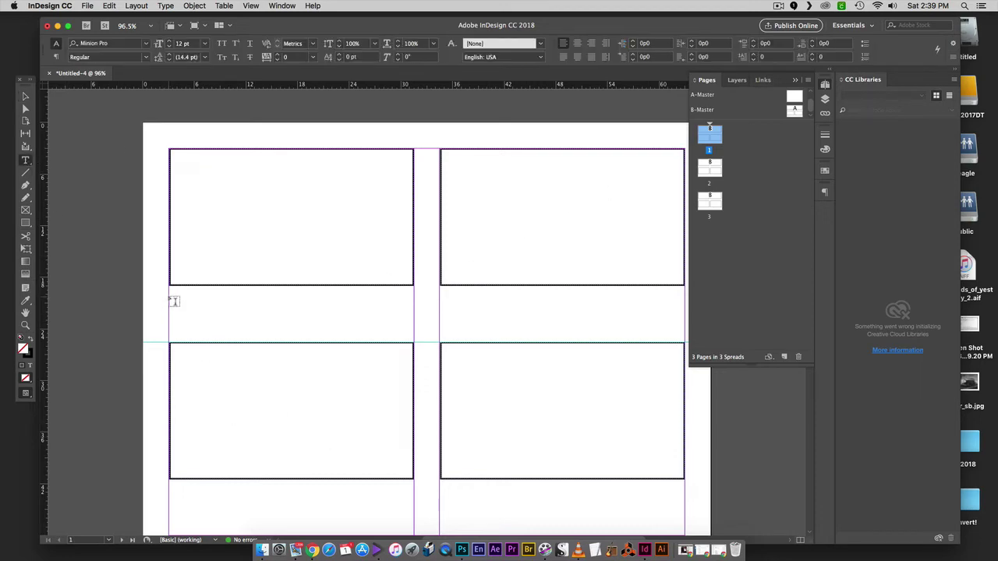
pyautogui.moveTo(170, 297); pyautogui.dragTo(420, 339)
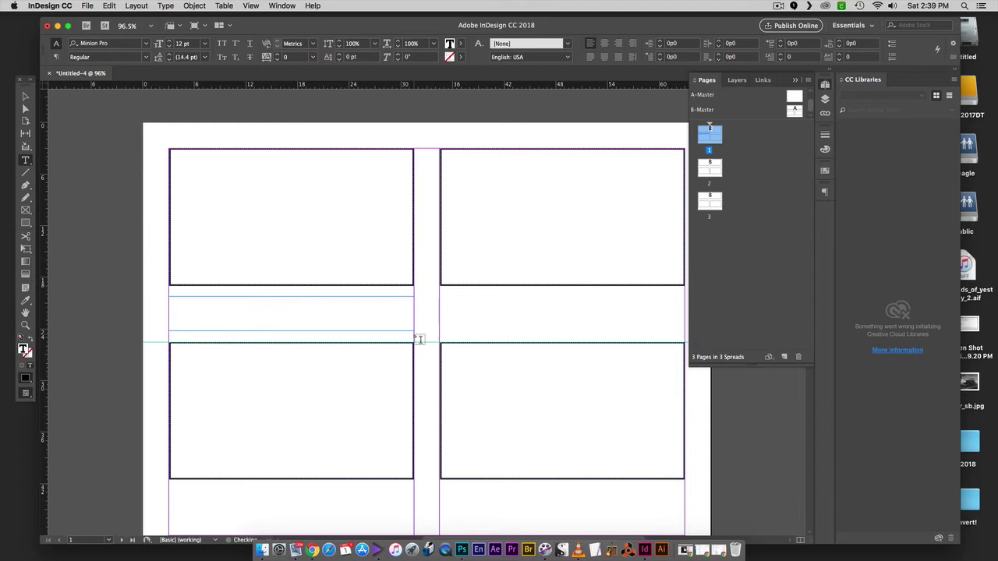
pyautogui.write('Dire')
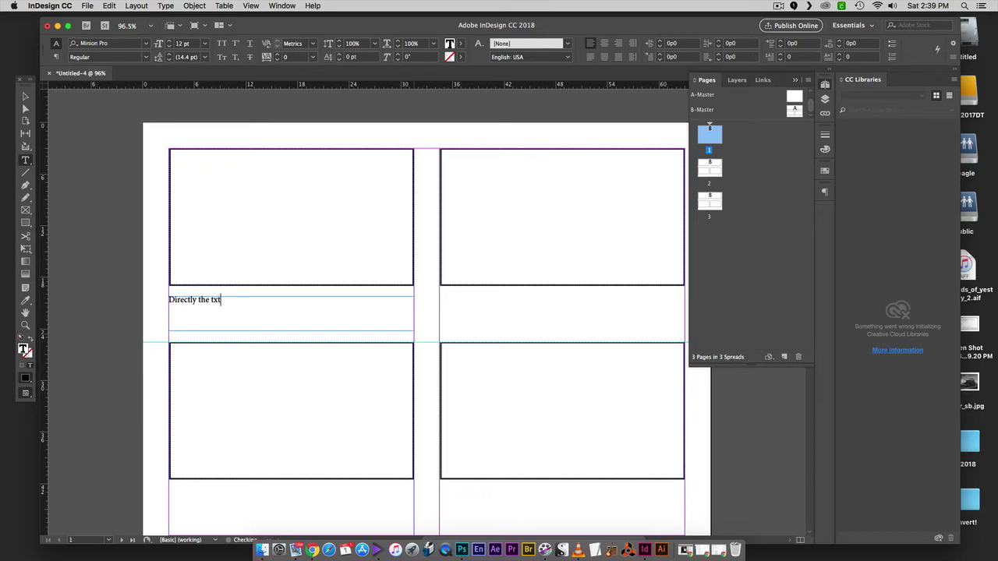
pyautogui.write('ctly the text goes in here')
pyautogui.press('Escape')
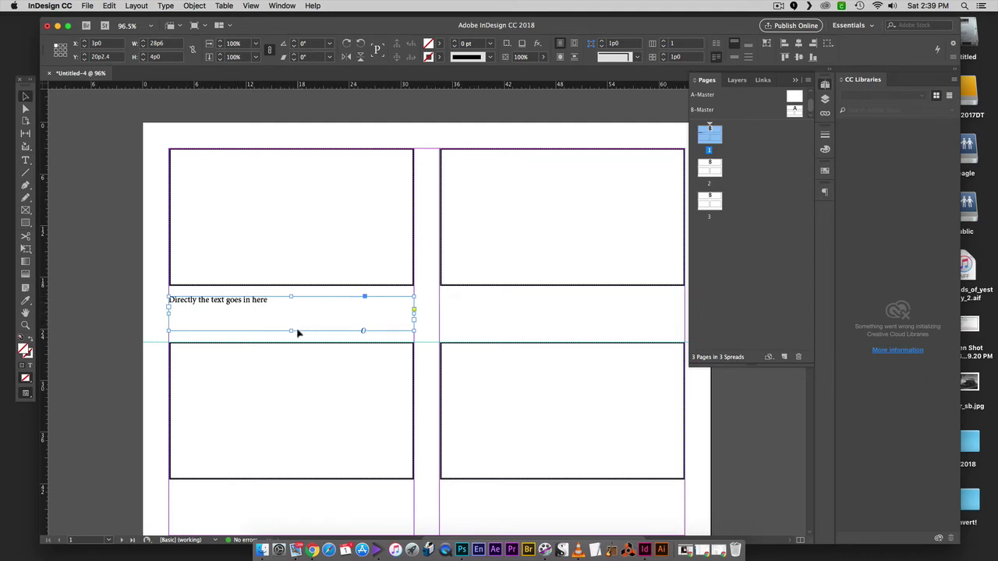
# Add the heading 'MS- THE MAN APPROACHES' on its own line above the placeholder text
pyautogui.doubleClick(266, 304)
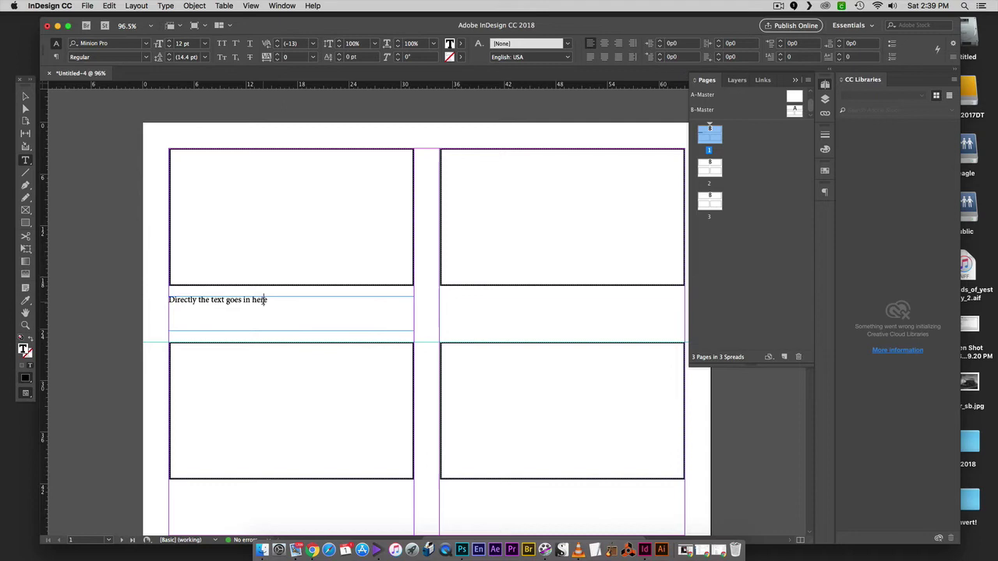
pyautogui.write('MS_')
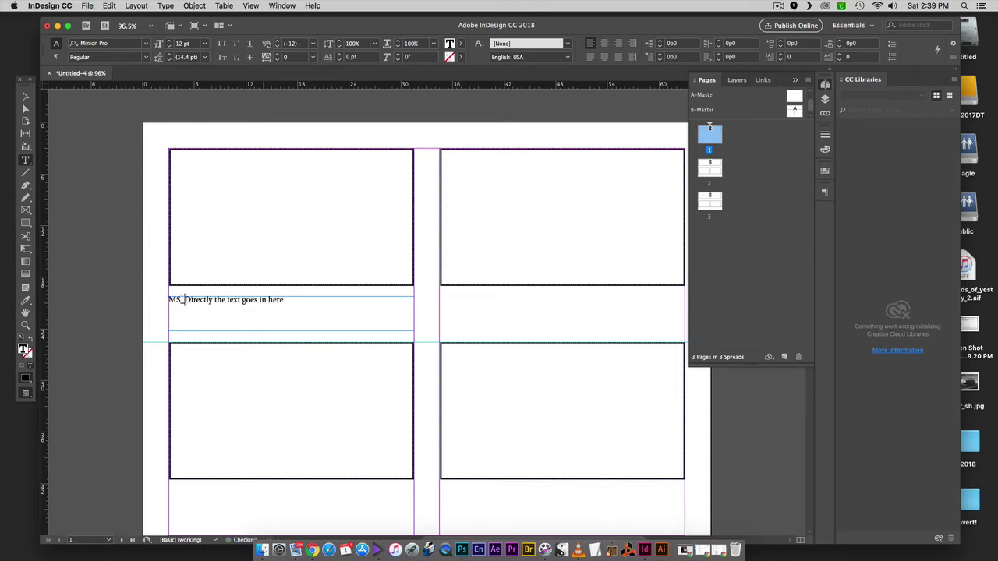
pyautogui.press('BackSpace')
pyautogui.write('- ')
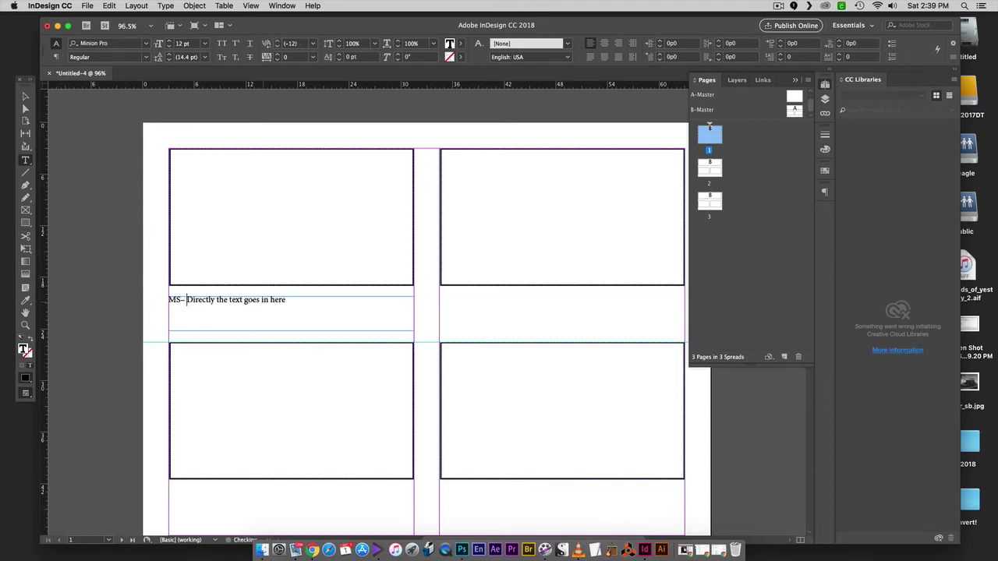
pyautogui.write('THE MAN APPROACH')
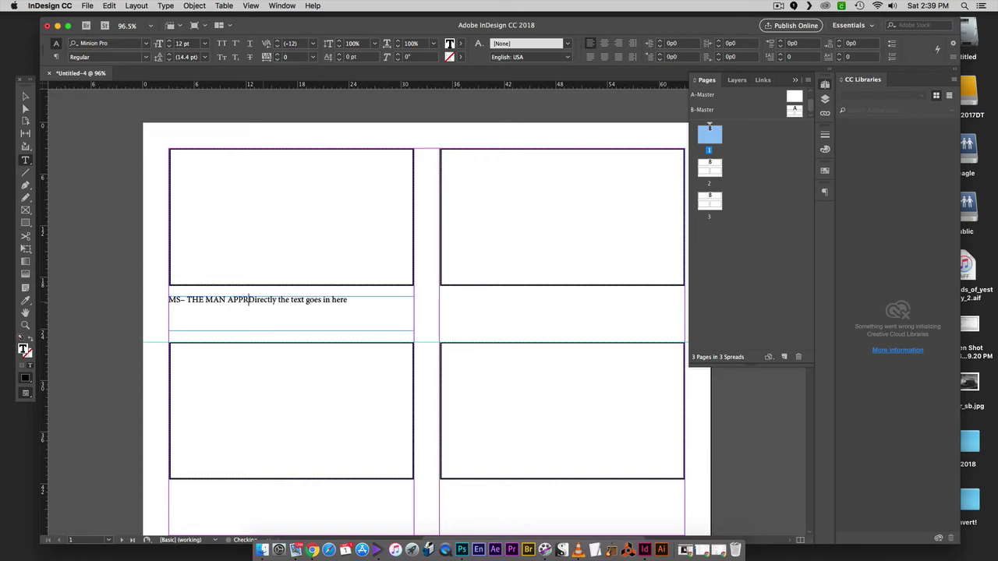
pyautogui.write('ES')
pyautogui.press('Return')
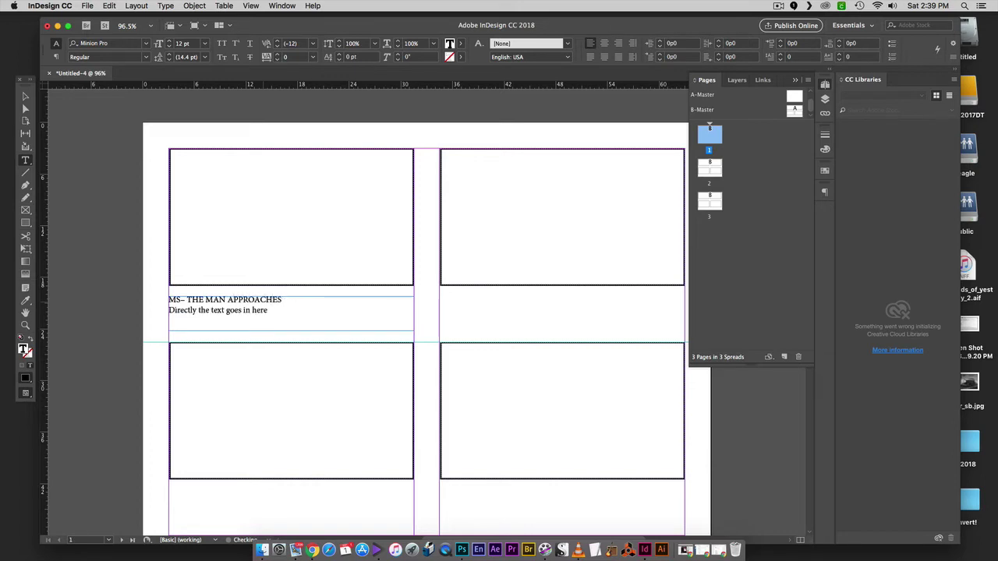
pyautogui.click(272, 310)
pyautogui.click(26, 96)
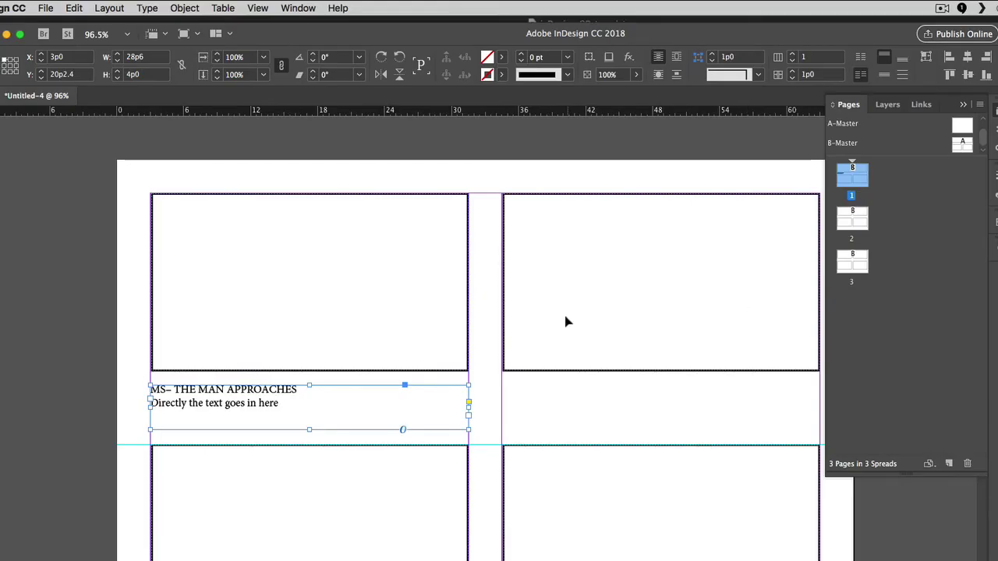
# Zoom out, add a horizontal guide, and move all four B-Master picture frames lower
pyautogui.press('super+minus')
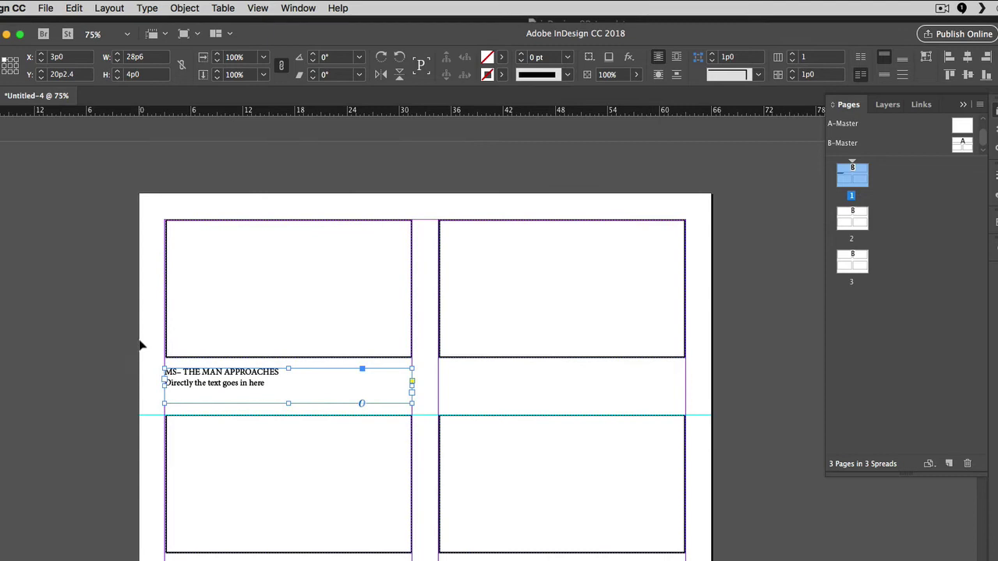
pyautogui.moveTo(187, 115); pyautogui.dragTo(184, 177)
pyautogui.click(963, 145)
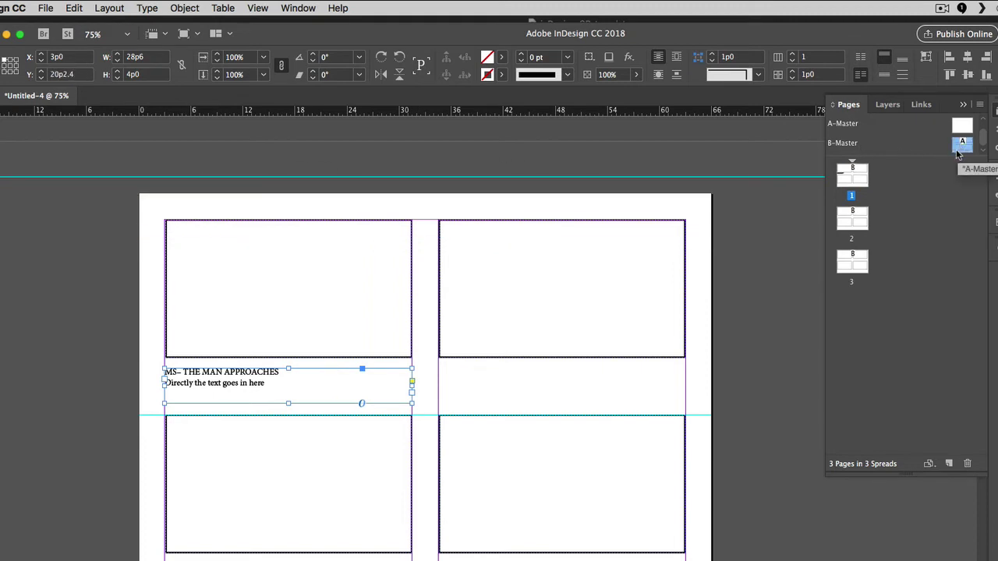
pyautogui.doubleClick(962, 148)
pyautogui.press('super+a')
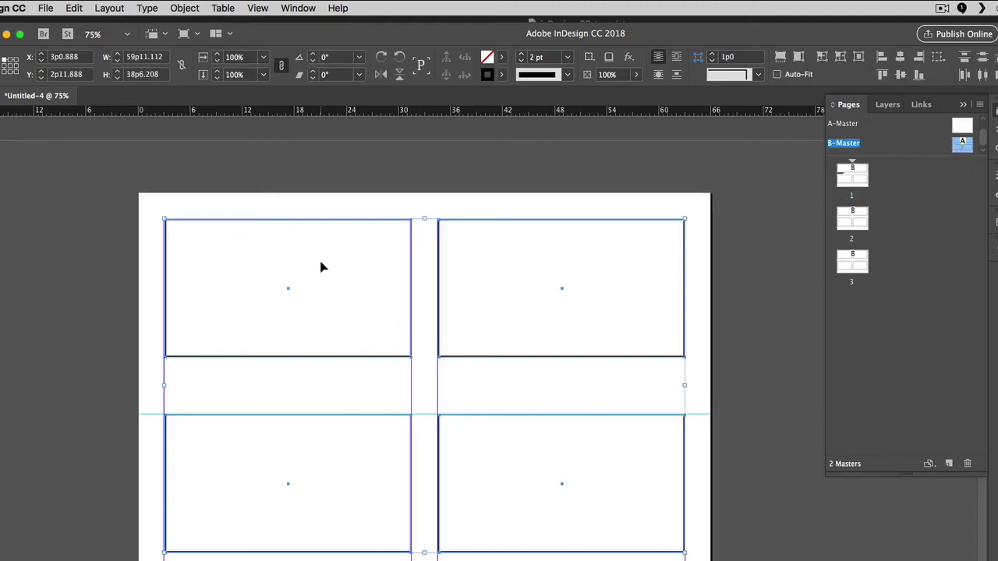
pyautogui.moveTo(324, 363); pyautogui.dragTo(325, 393)
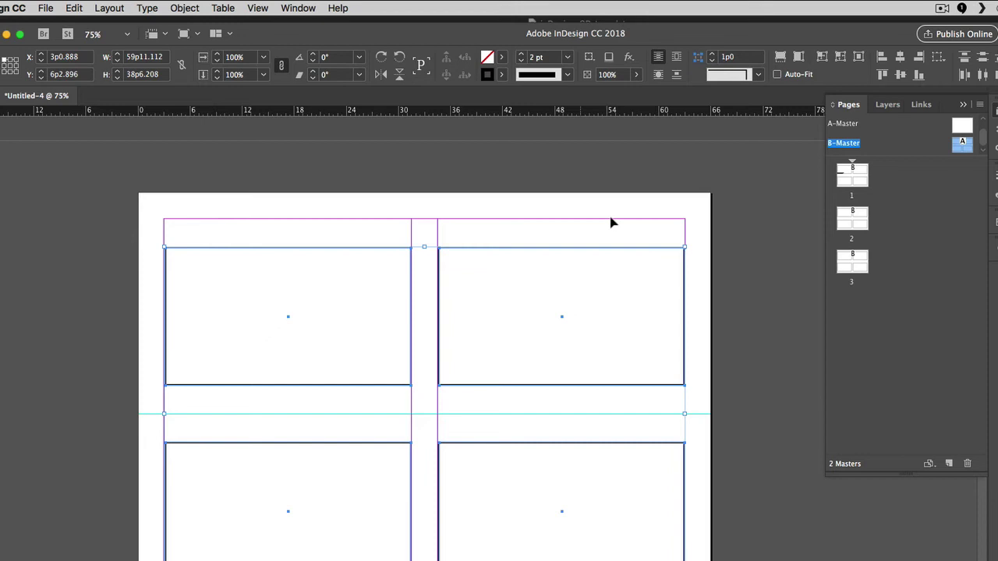
# Reposition the horizontal guides between the frame rows, then return to page 1
pyautogui.click(731, 372)
pyautogui.moveTo(239, 414); pyautogui.dragTo(240, 442)
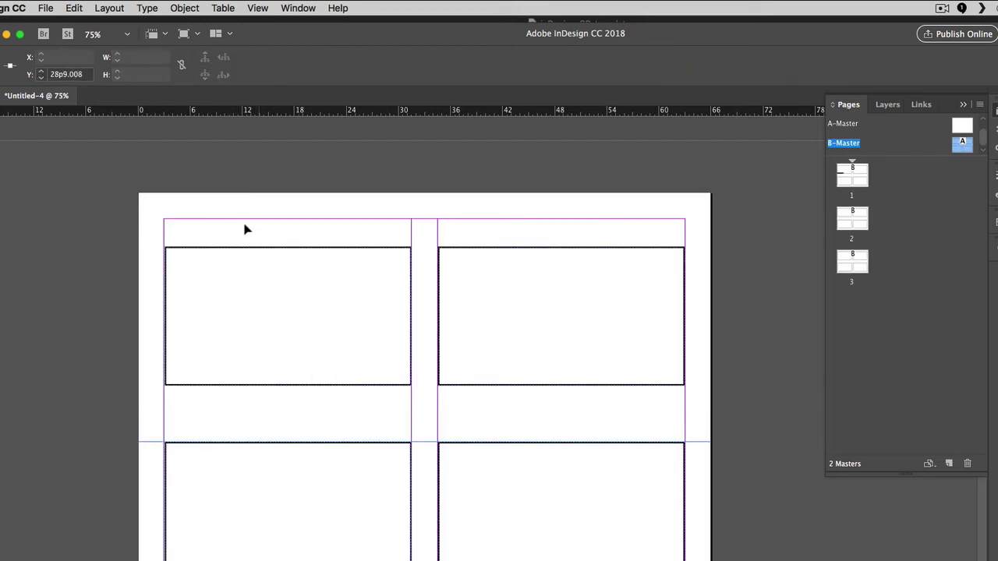
pyautogui.moveTo(247, 218); pyautogui.dragTo(245, 269)
pyautogui.moveTo(237, 114); pyautogui.dragTo(241, 387)
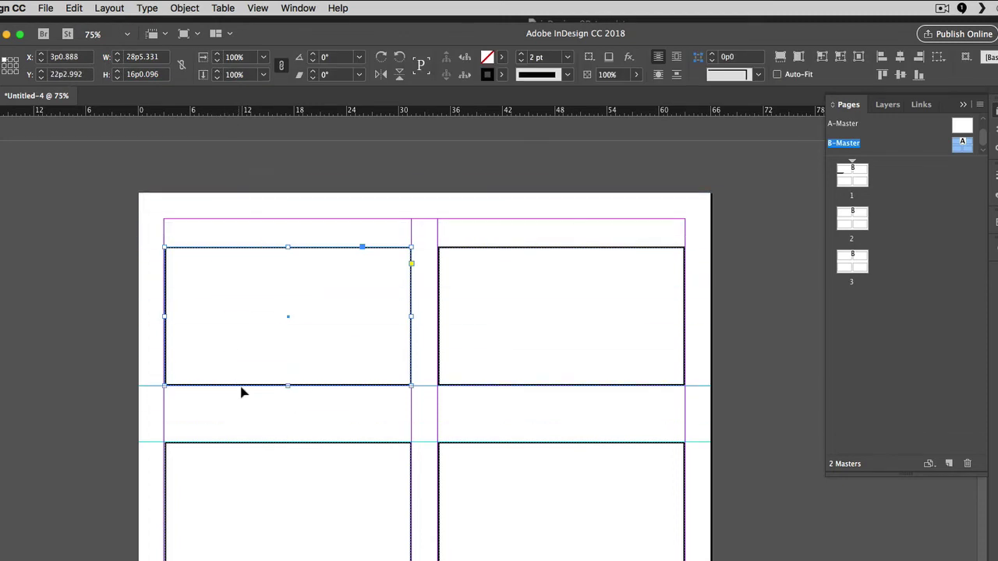
pyautogui.scroll(-1, 411, 546)
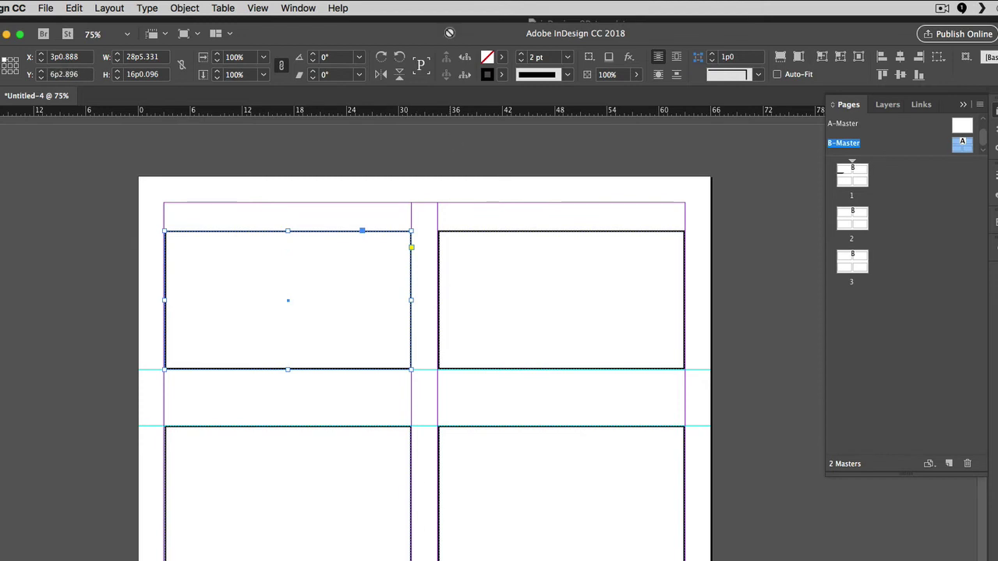
pyautogui.moveTo(398, 110); pyautogui.dragTo(417, 560)
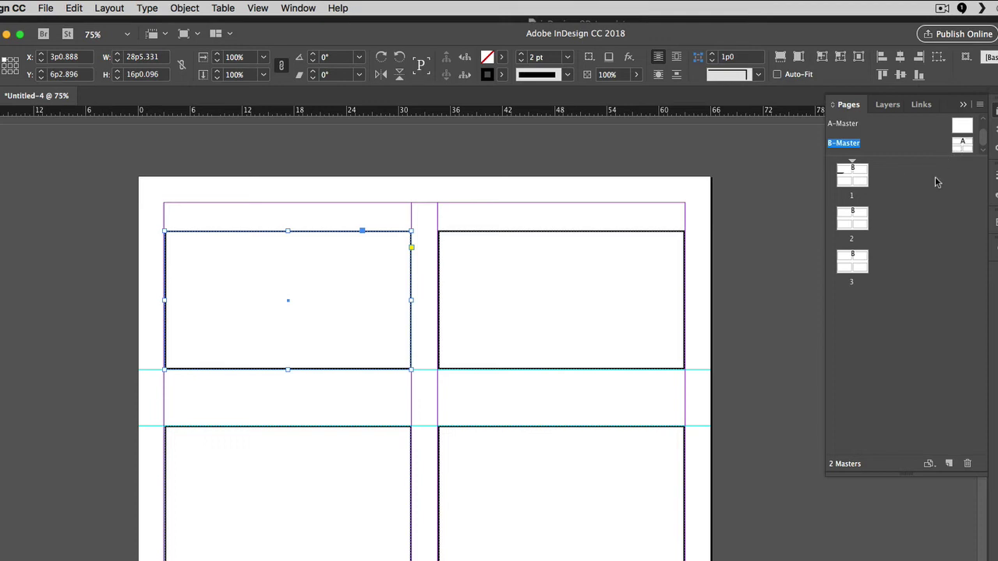
pyautogui.doubleClick(853, 178)
# Move the caption text frame lower, into the gap between the frame rows
pyautogui.click(865, 223)
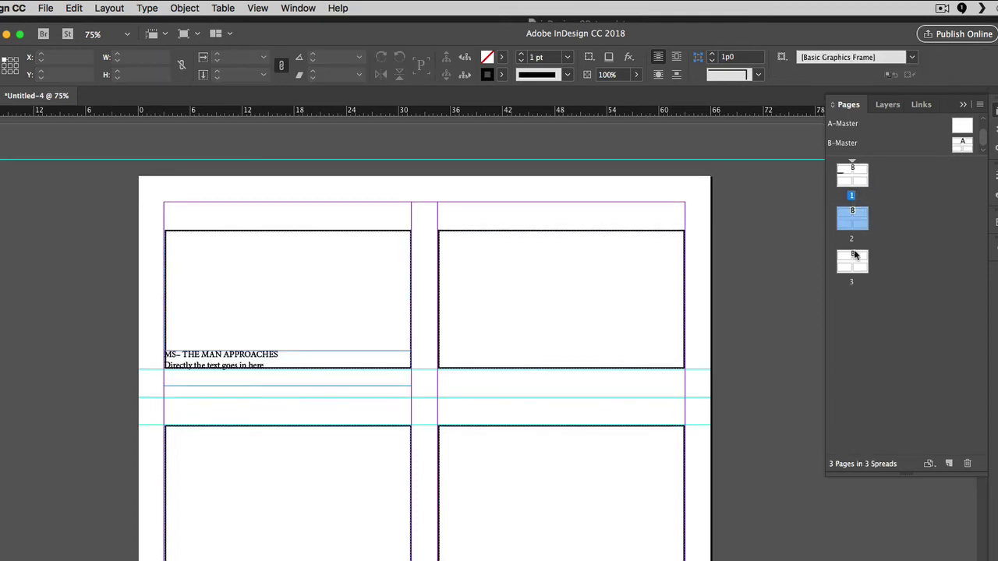
pyautogui.click(856, 258)
pyautogui.click(290, 359)
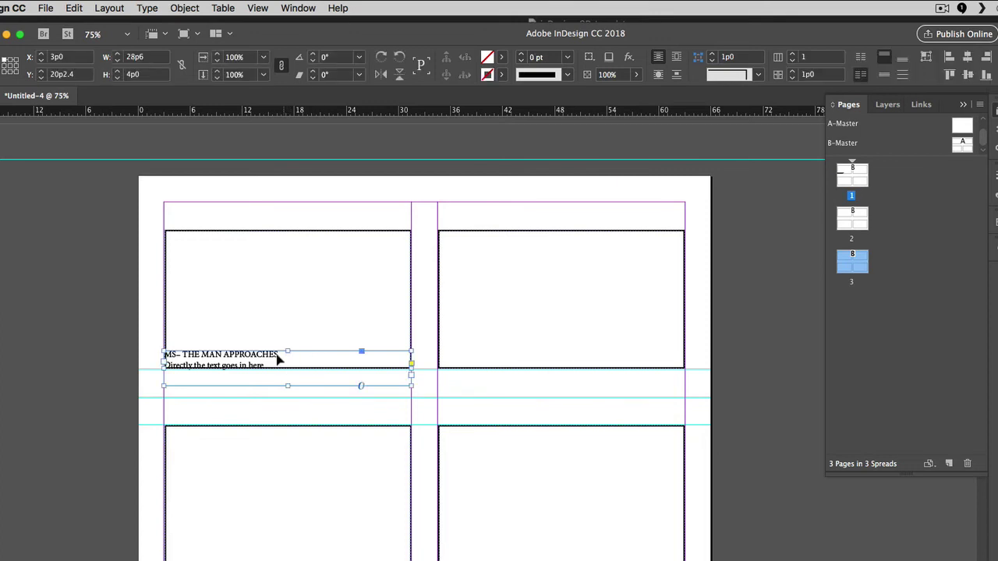
pyautogui.moveTo(278, 356); pyautogui.dragTo(278, 387)
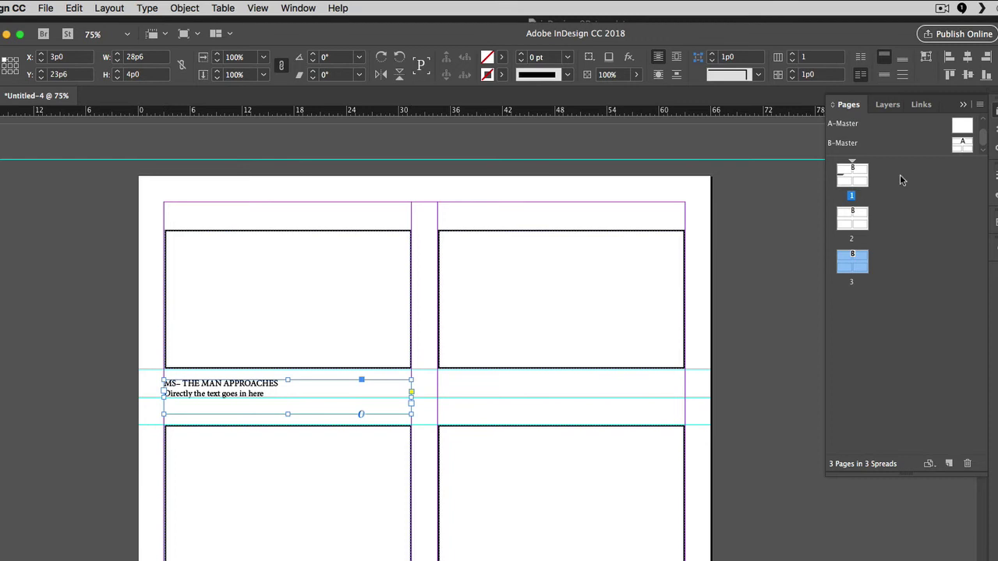
pyautogui.click(715, 402)
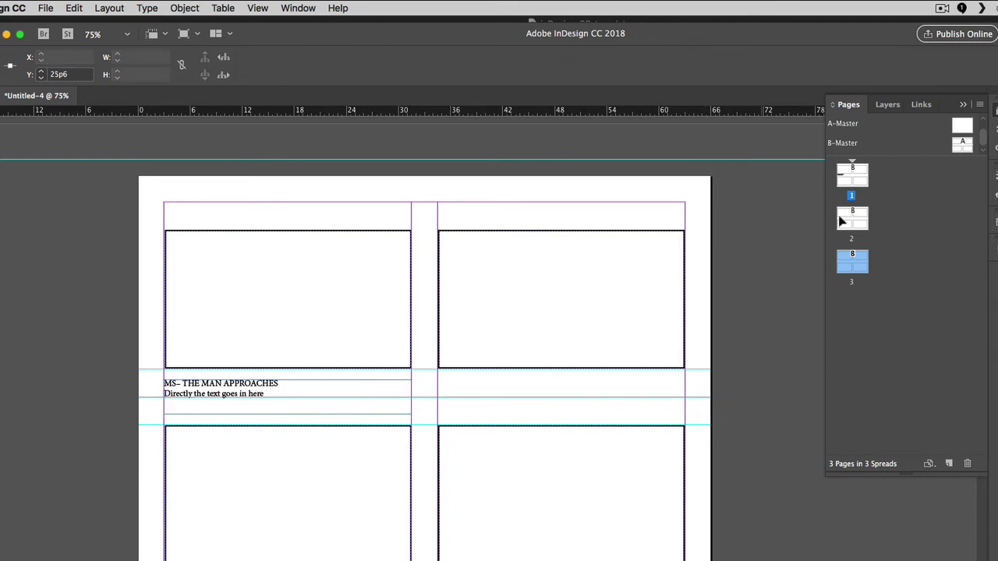
# Adjust a guide and stretch the caption frame to about 5p3, filling the gap between rows
pyautogui.doubleClick(958, 146)
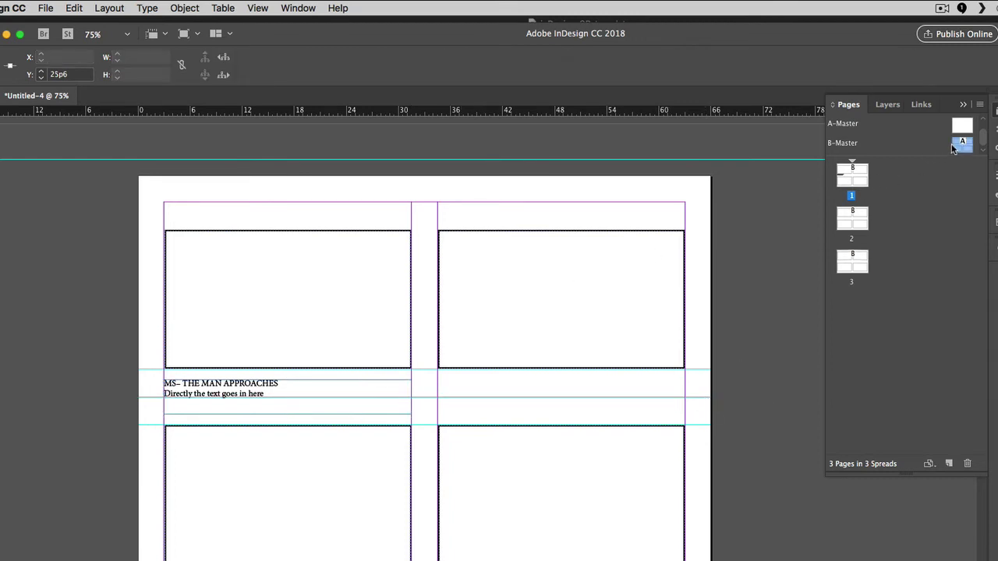
pyautogui.doubleClick(864, 176)
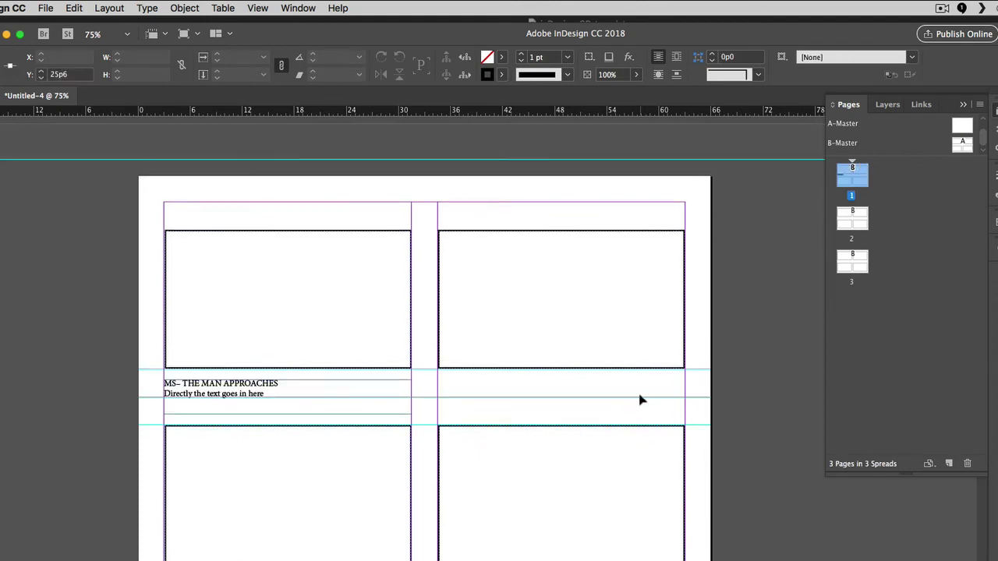
pyautogui.moveTo(452, 400); pyautogui.dragTo(516, 114)
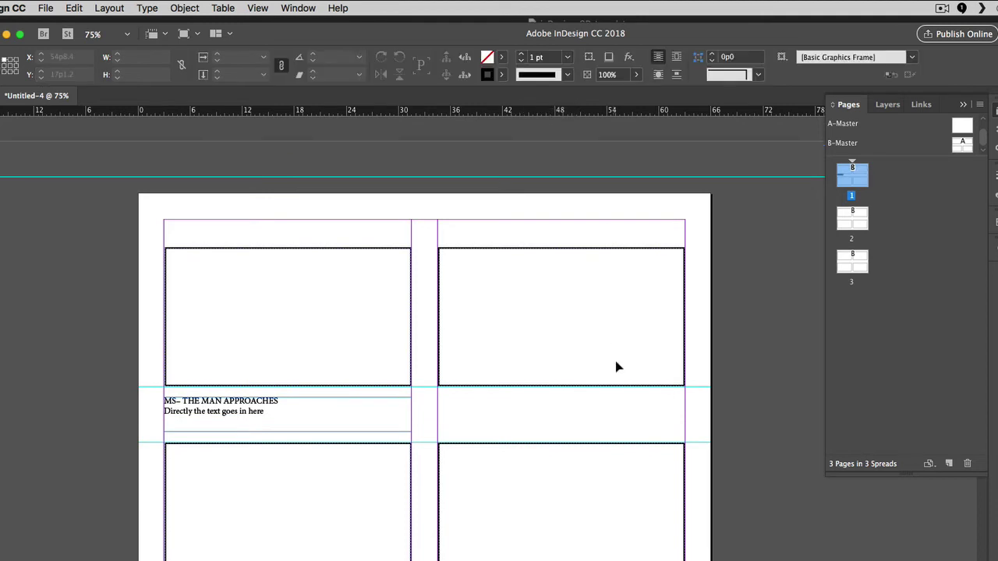
pyautogui.click(265, 413)
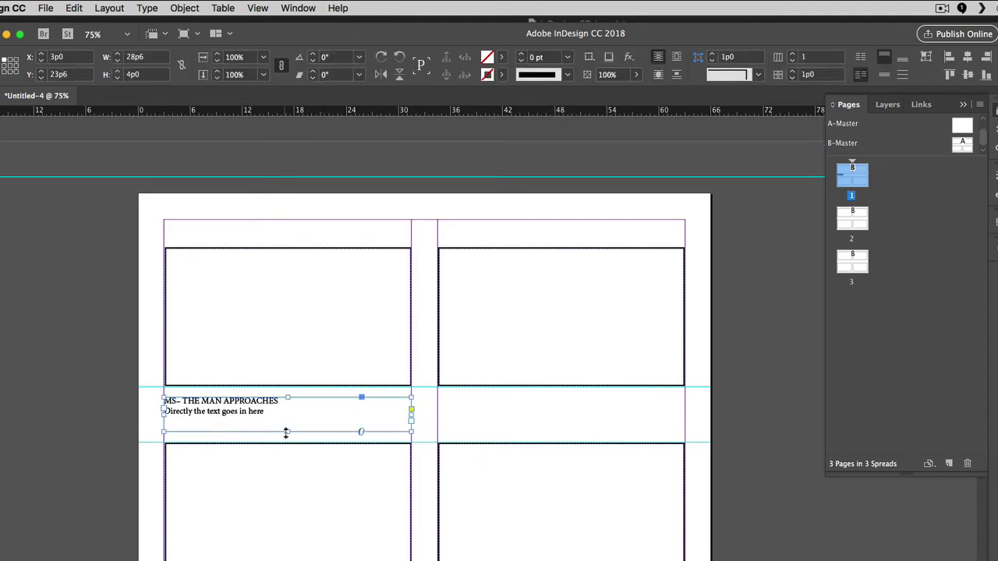
pyautogui.moveTo(286, 432); pyautogui.dragTo(288, 442)
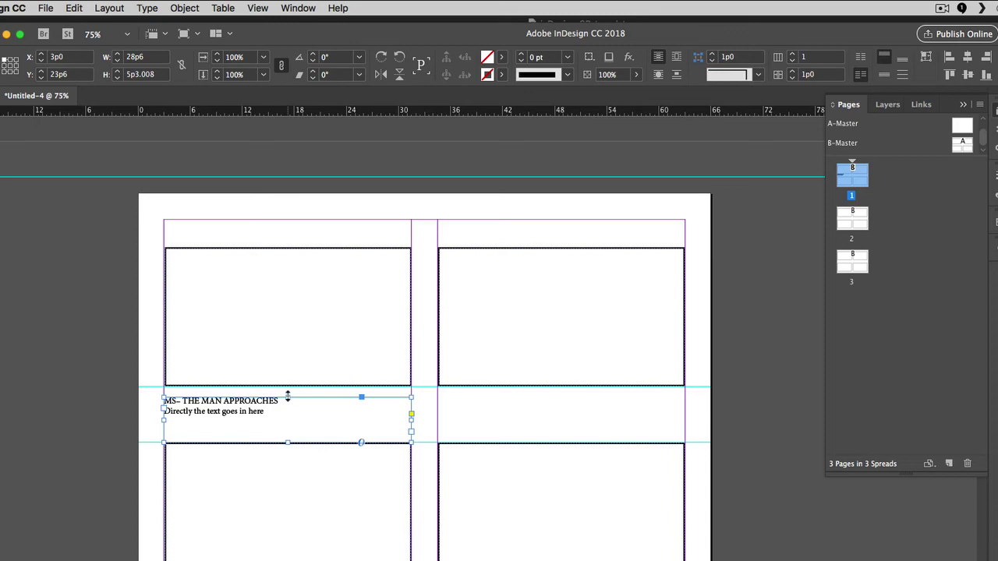
pyautogui.moveTo(287, 397); pyautogui.dragTo(286, 391)
pyautogui.click(408, 257)
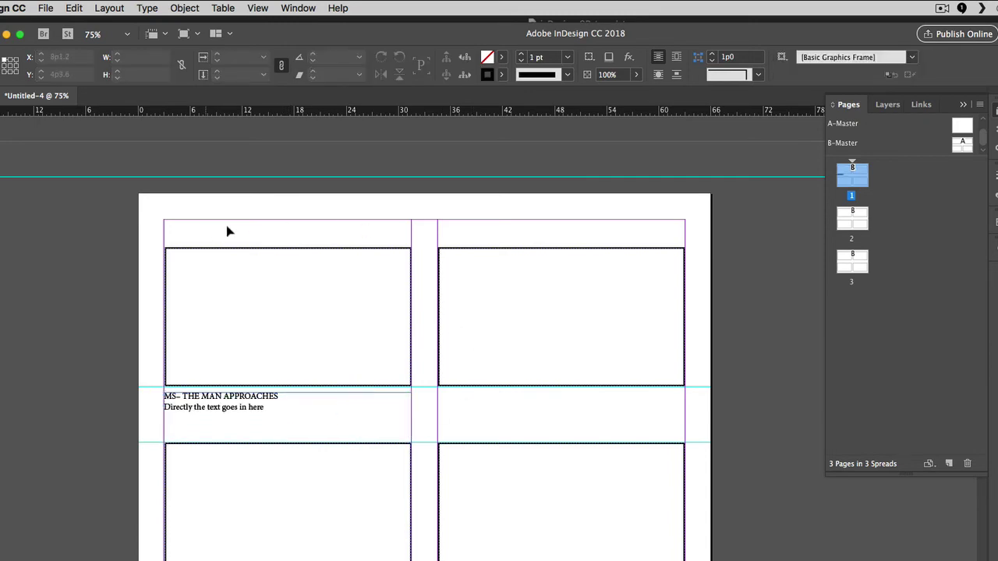
# Draw three small binding-hole circles along the top of the page and confirm their size in the Ellipse dialog
pyautogui.click(0, 304)
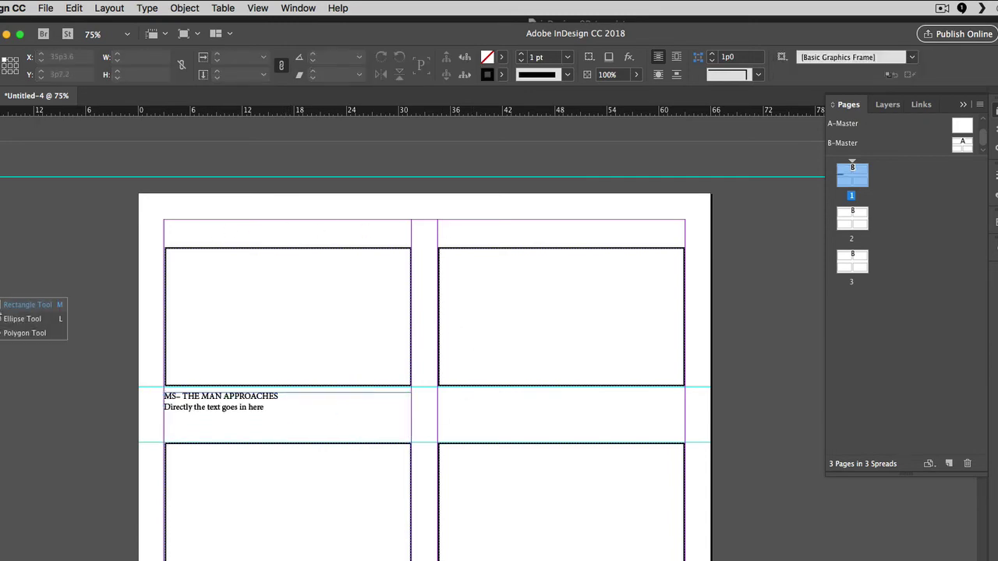
pyautogui.click(21, 299)
pyautogui.moveTo(221, 207); pyautogui.dragTo(231, 221)
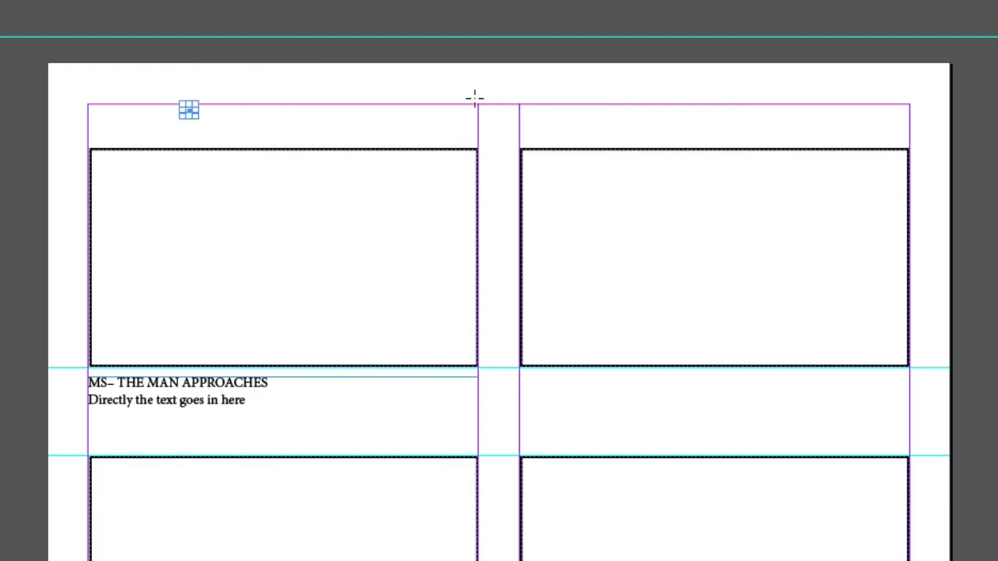
pyautogui.moveTo(494, 102); pyautogui.dragTo(503, 115)
pyautogui.moveTo(836, 106); pyautogui.dragTo(846, 116)
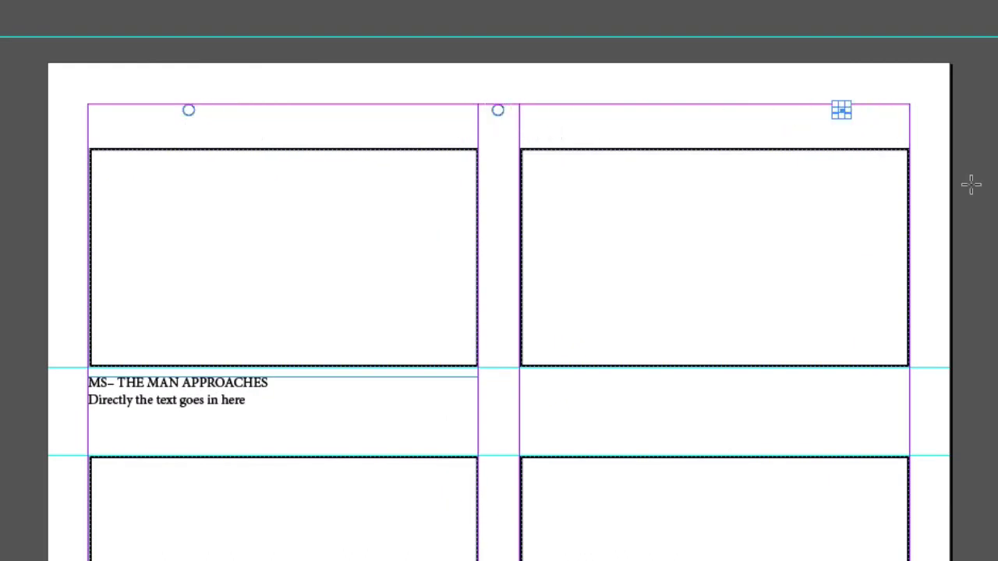
pyautogui.click(978, 232)
pyautogui.click(830, 315)
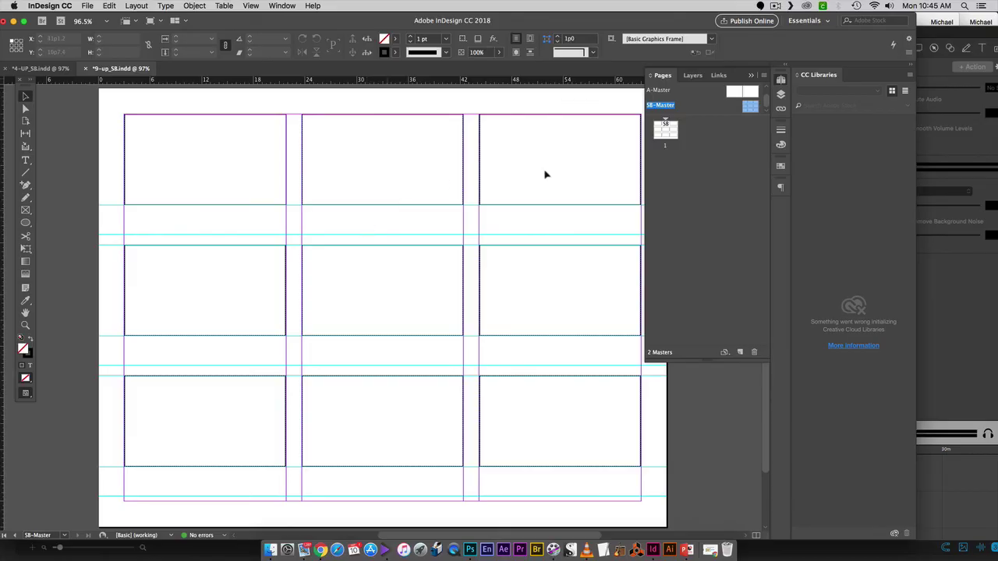
pyautogui.doubleClick(669, 138)
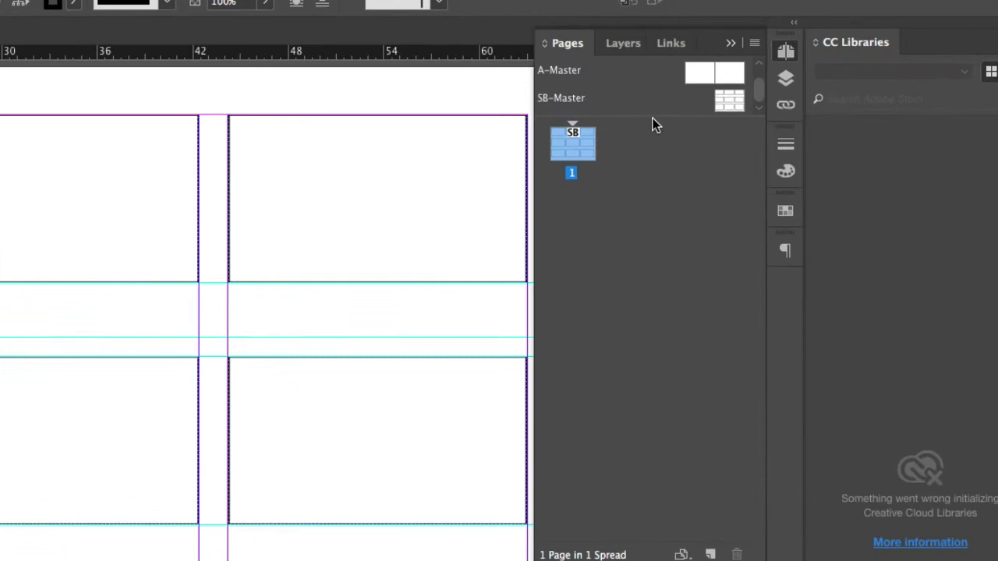
pyautogui.click(690, 134)
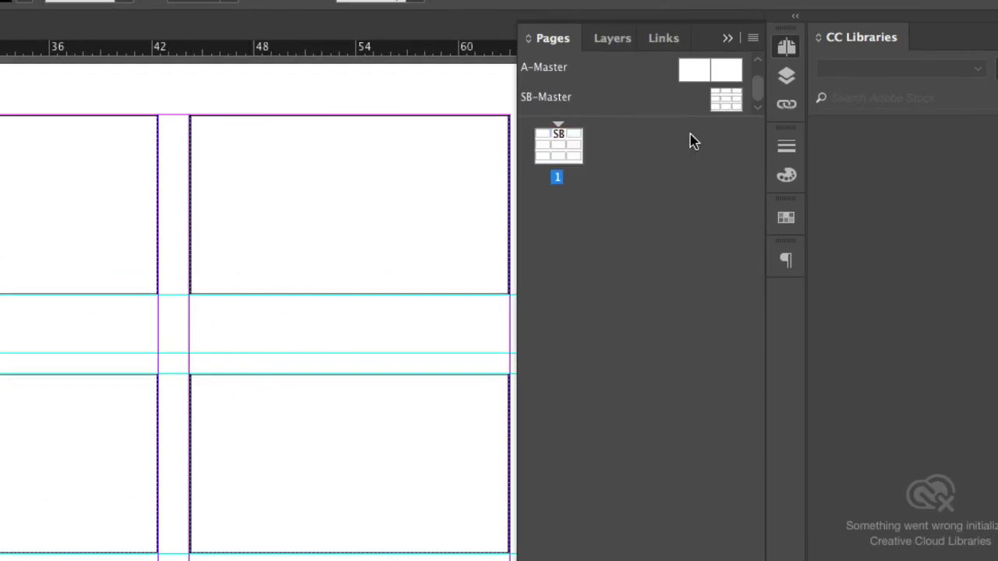
pyautogui.click(727, 103)
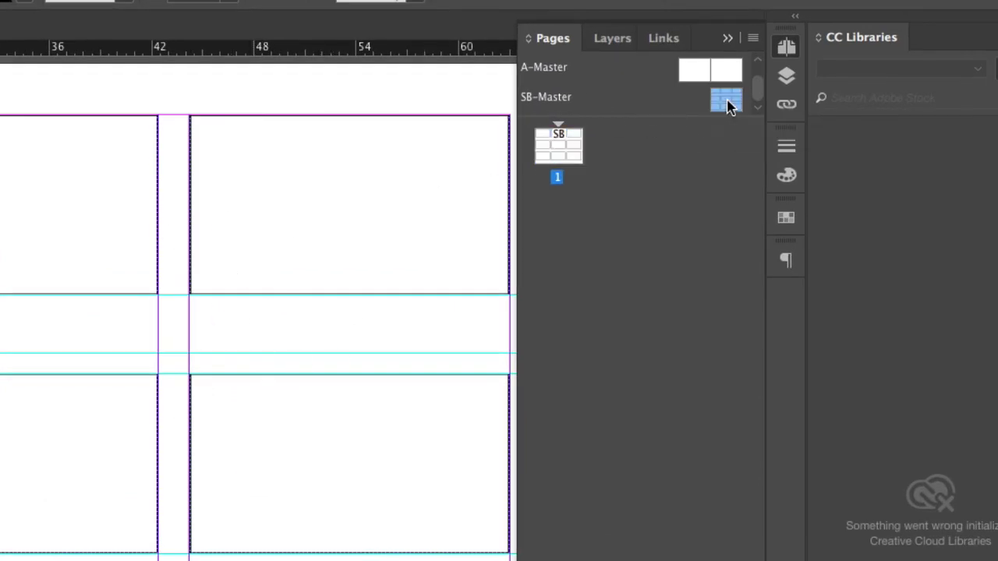
pyautogui.doubleClick(727, 103)
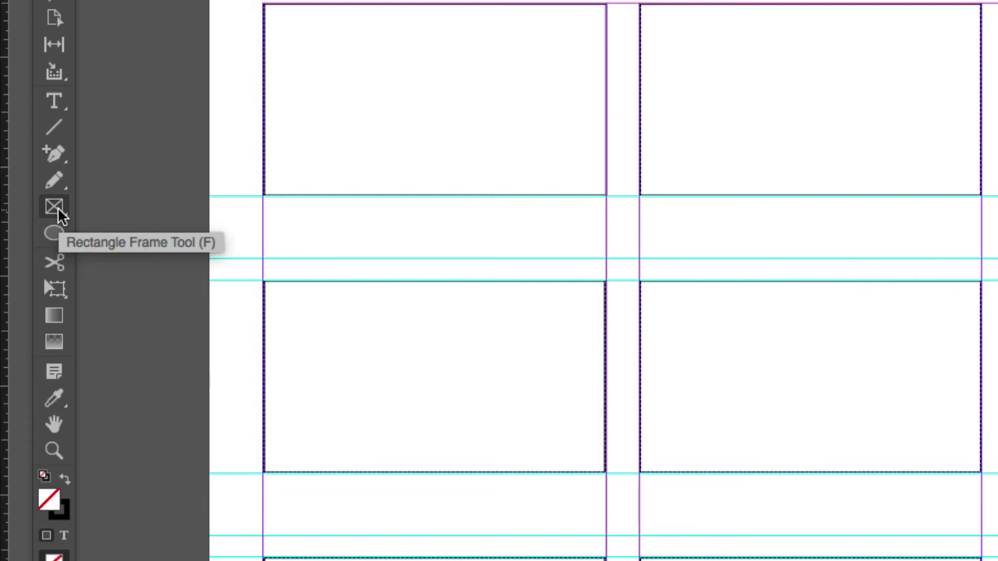
# Draw a picture frame in the top-left cell and set its fitting to Auto-Fit, Fill Frame Proportionally
pyautogui.click(54, 208)
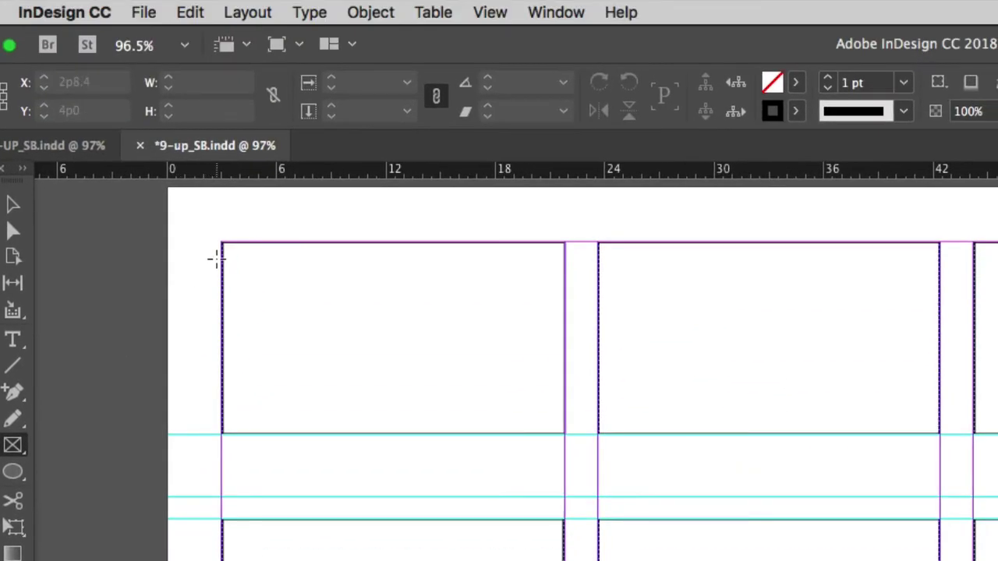
pyautogui.moveTo(223, 243); pyautogui.dragTo(564, 434)
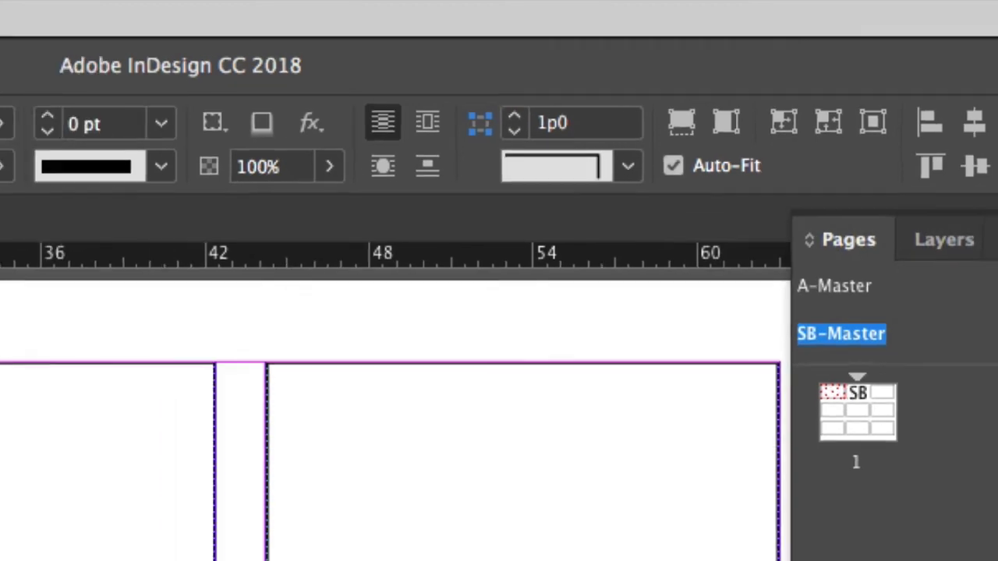
pyautogui.click(178, 11)
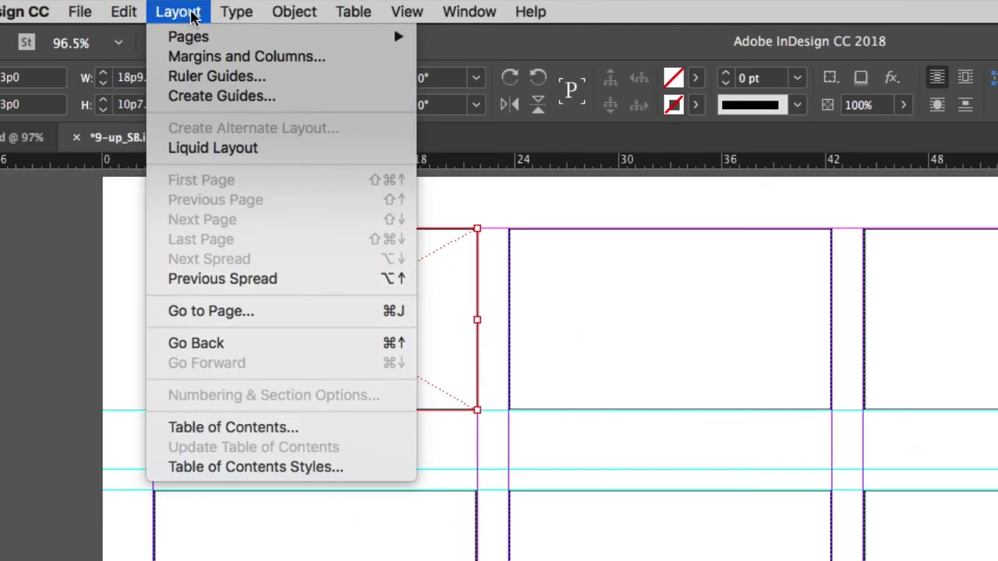
pyautogui.moveTo(294, 11)
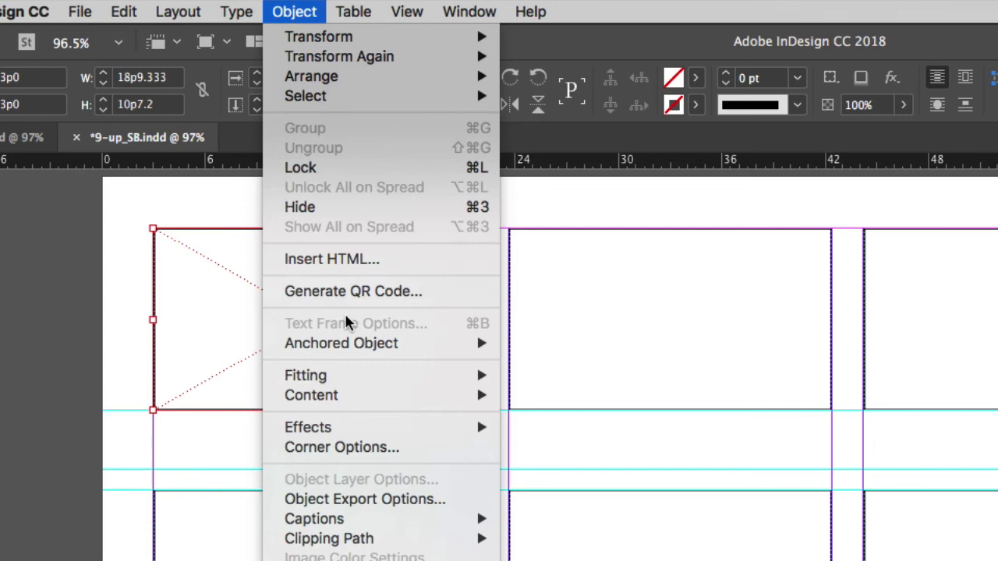
pyautogui.moveTo(353, 374)
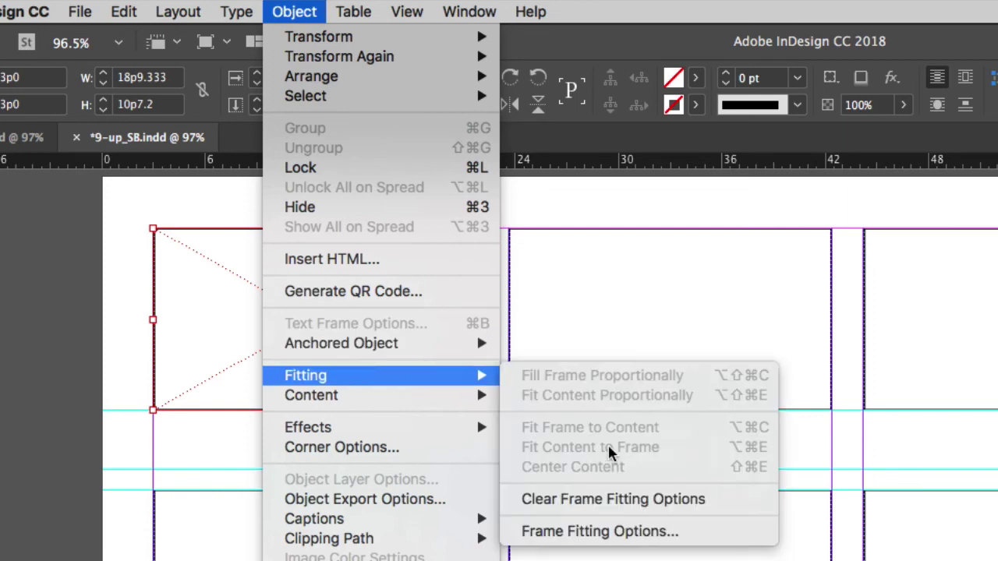
pyautogui.click(640, 537)
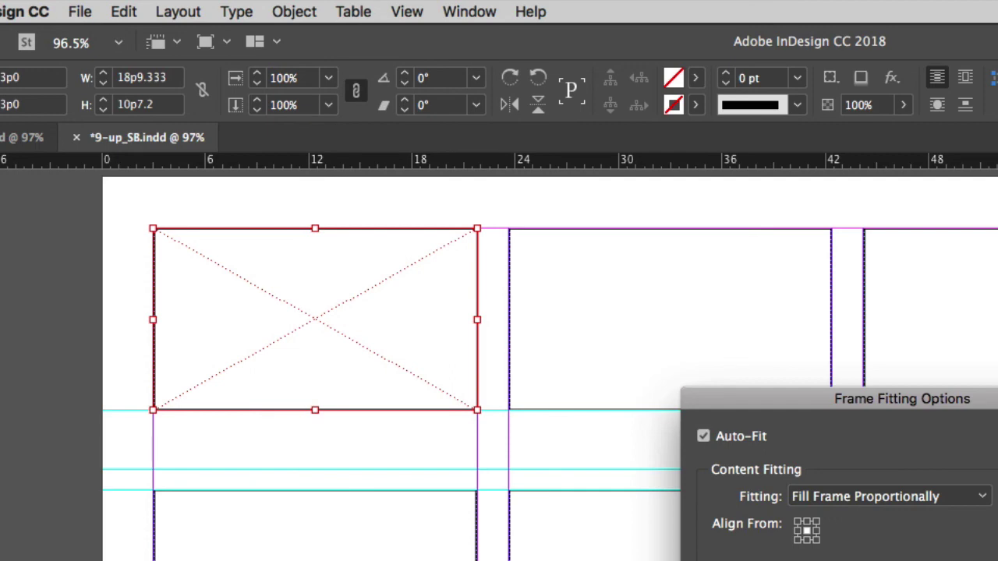
pyautogui.press('Return')
# Draw matching picture frames in the top-middle and top-right cells
pyautogui.moveTo(509, 230); pyautogui.dragTo(763, 390)
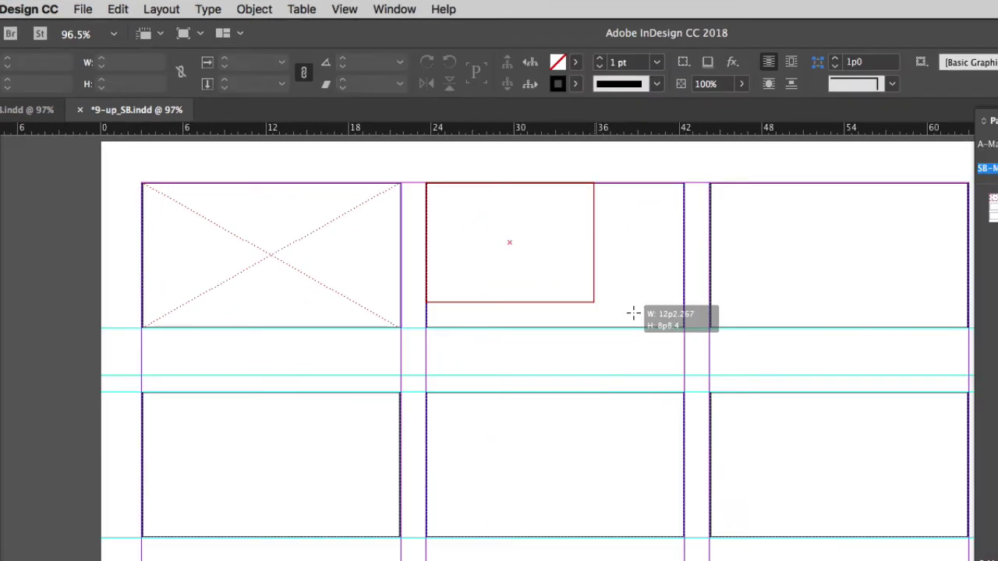
pyautogui.moveTo(633, 313); pyautogui.dragTo(684, 327)
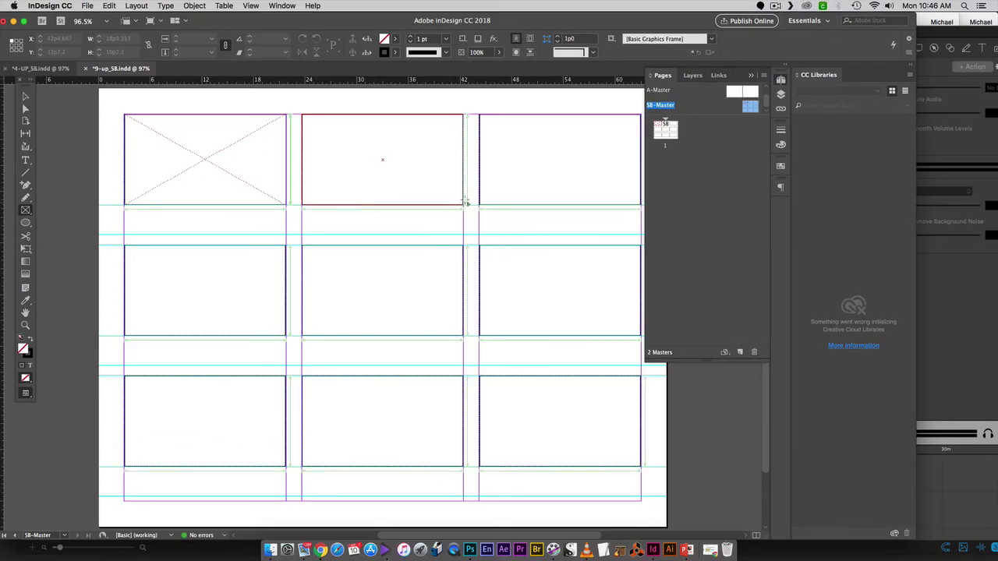
pyautogui.moveTo(465, 203); pyautogui.dragTo(463, 204)
pyautogui.moveTo(478, 115); pyautogui.dragTo(640, 204)
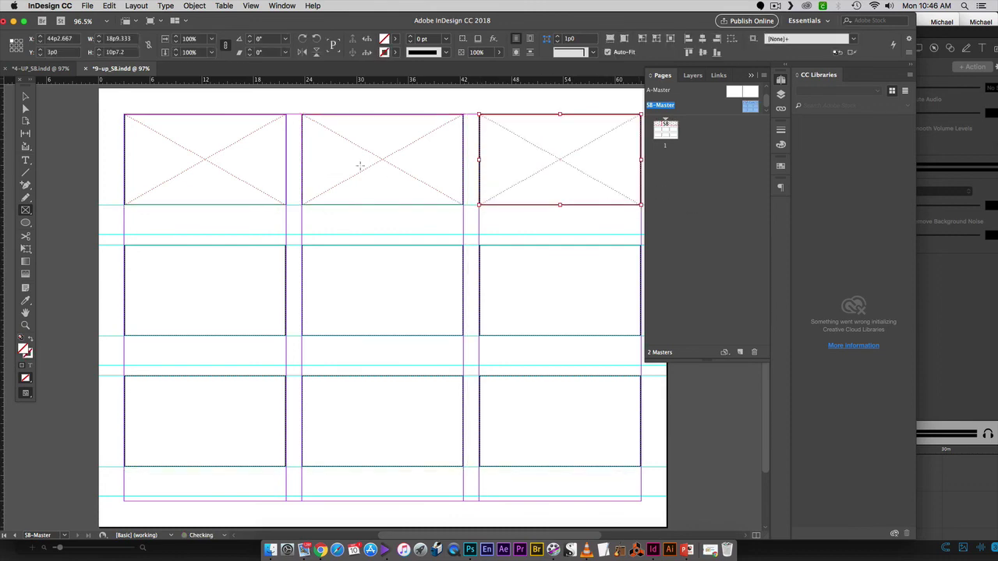
# Copy the three top-row frames, paste them into the middle row, and select those copies
pyautogui.click(25, 96)
pyautogui.keyDown('shift'); pyautogui.click(207, 160); pyautogui.keyUp('shift')
pyautogui.keyDown('shift'); pyautogui.click(383, 169); pyautogui.keyUp('shift')
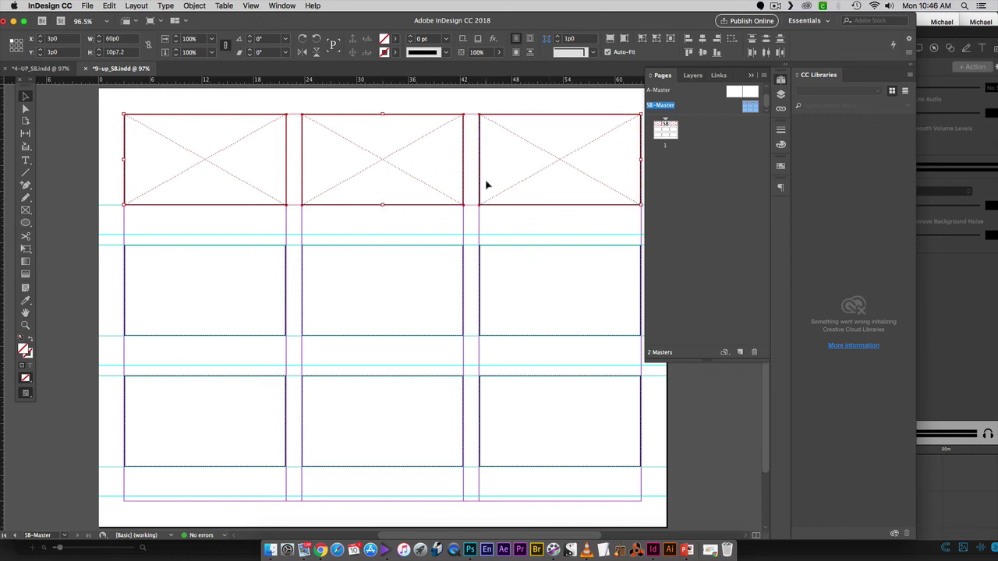
pyautogui.press('super+c')
pyautogui.press('super+v')
pyautogui.moveTo(390, 312); pyautogui.dragTo(385, 428)
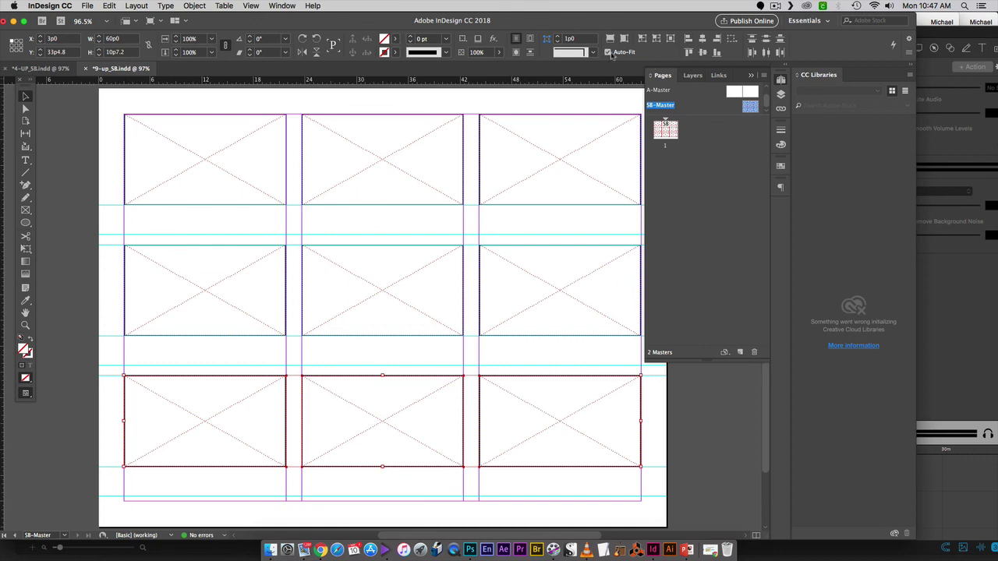
pyautogui.click(565, 301)
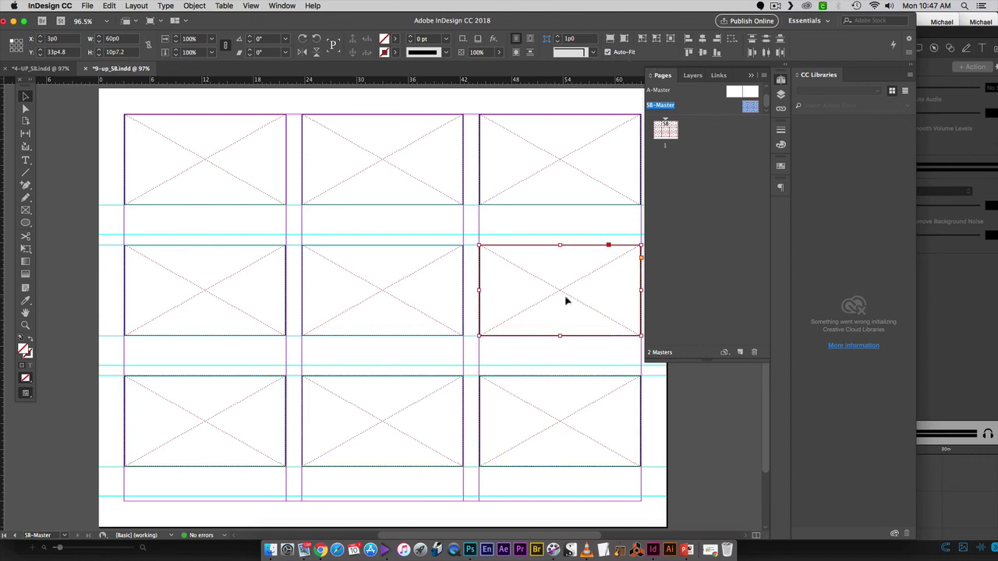
pyautogui.keyDown('shift'); pyautogui.click(418, 303); pyautogui.keyUp('shift')
pyautogui.keyDown('shift'); pyautogui.click(260, 307); pyautogui.keyUp('shift')
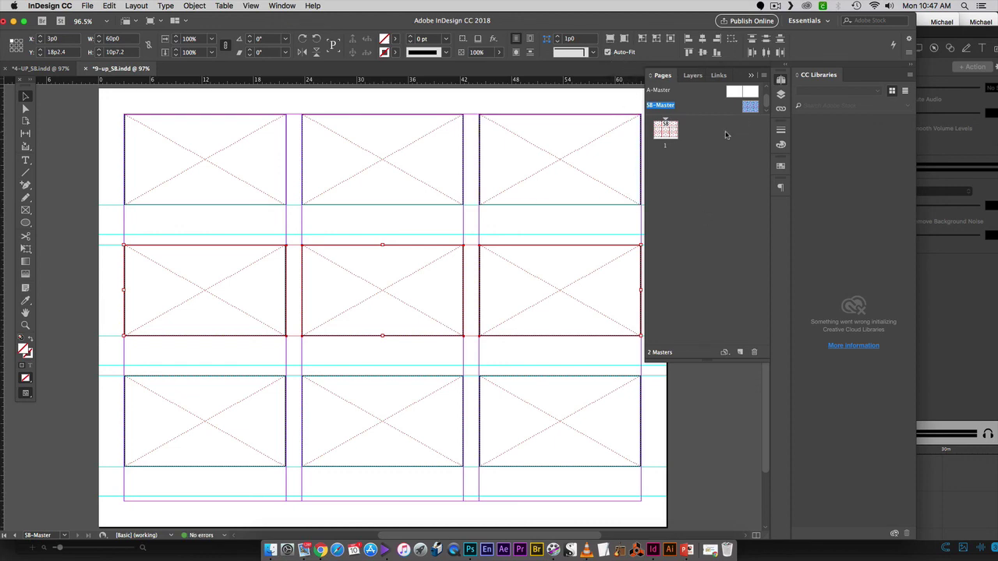
# Save 9-up_SB.indd, add a second page, and open the Place dialog on page 1
pyautogui.doubleClick(666, 130)
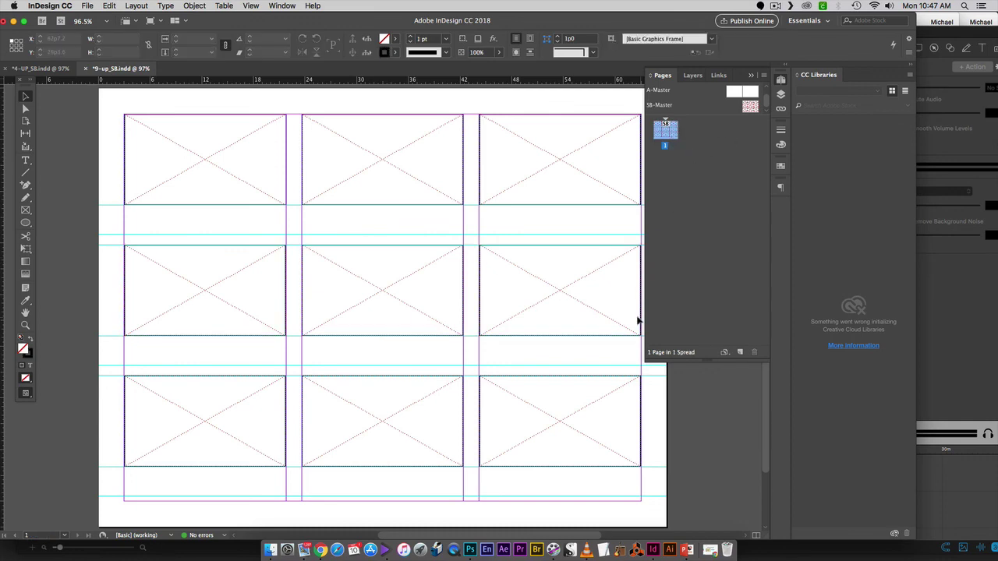
pyautogui.press('super+s')
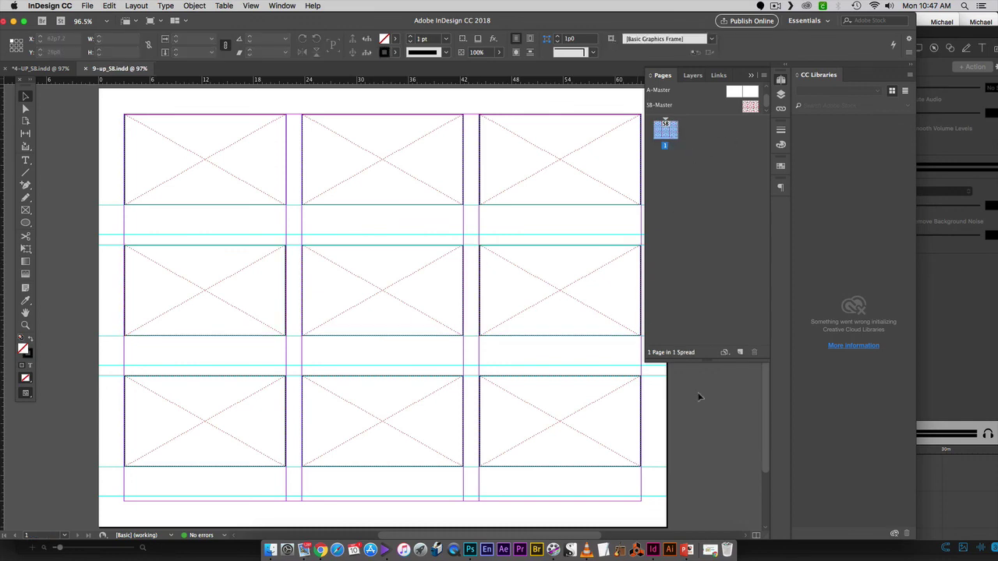
pyautogui.click(741, 354)
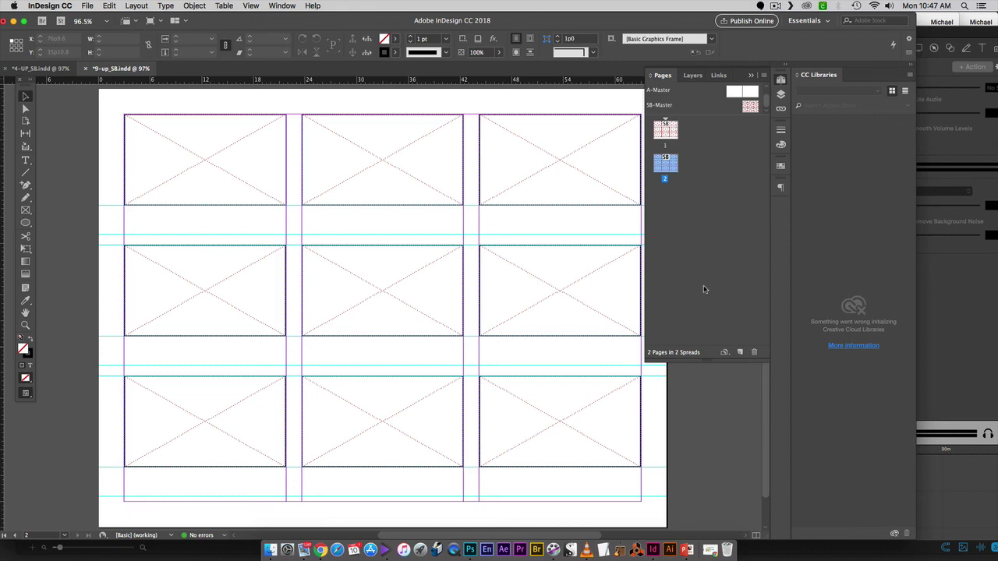
pyautogui.doubleClick(660, 124)
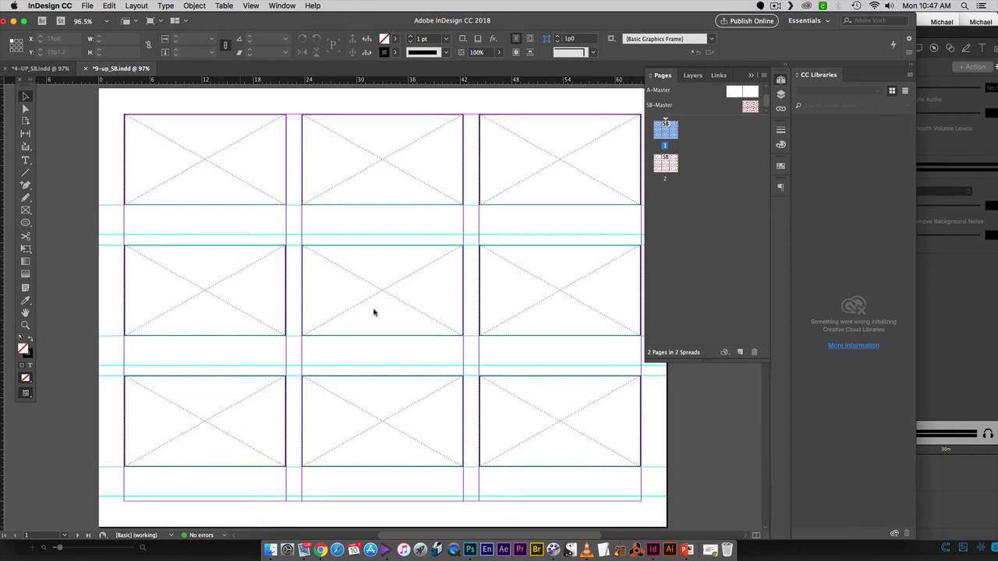
pyautogui.press('super+d')
# Load the seven RW_stills PNG stills and place them in the top, middle, and bottom-left frames
pyautogui.click(370, 94)
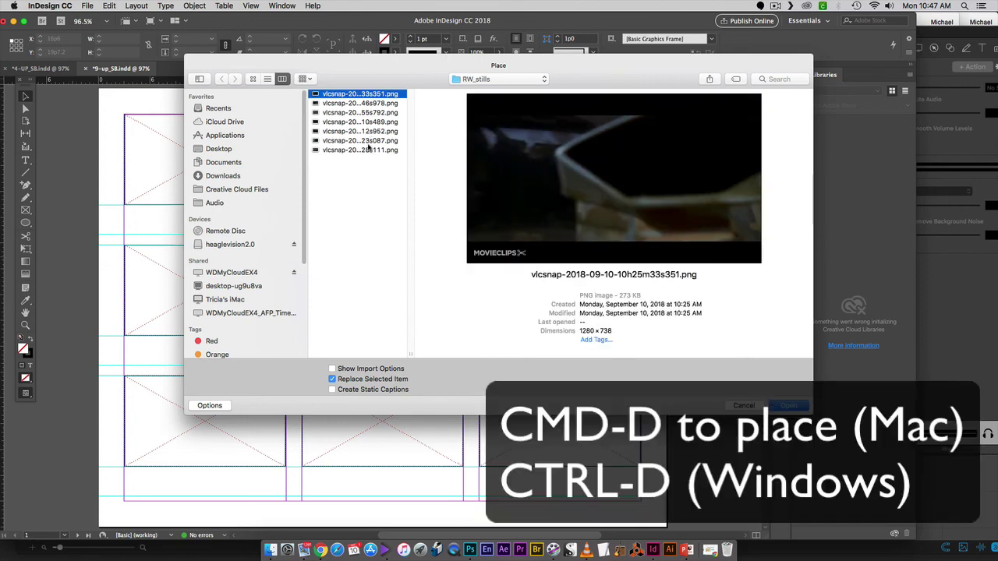
pyautogui.keyDown('shift'); pyautogui.click(370, 149); pyautogui.keyUp('shift')
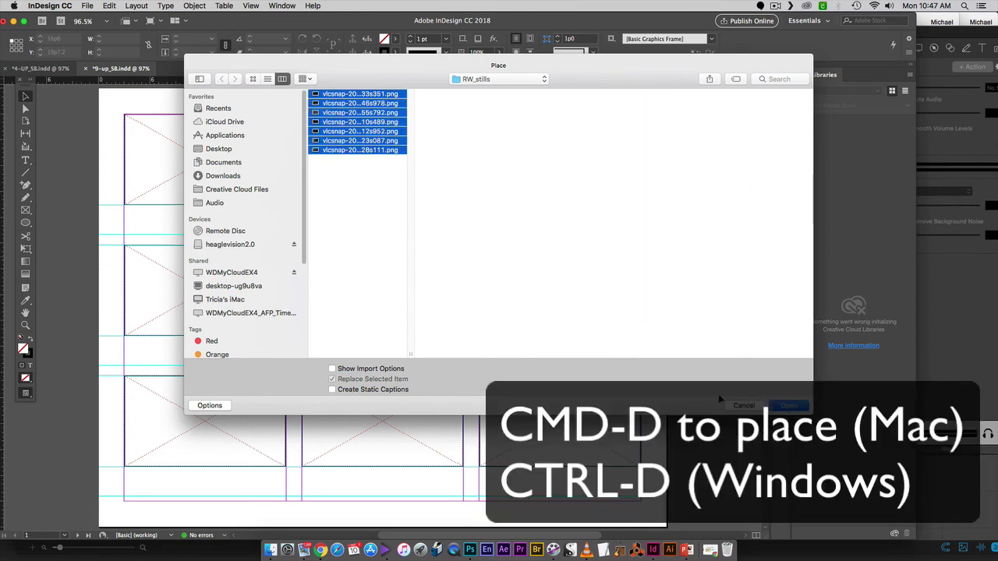
pyautogui.press('Return')
pyautogui.click(196, 148)
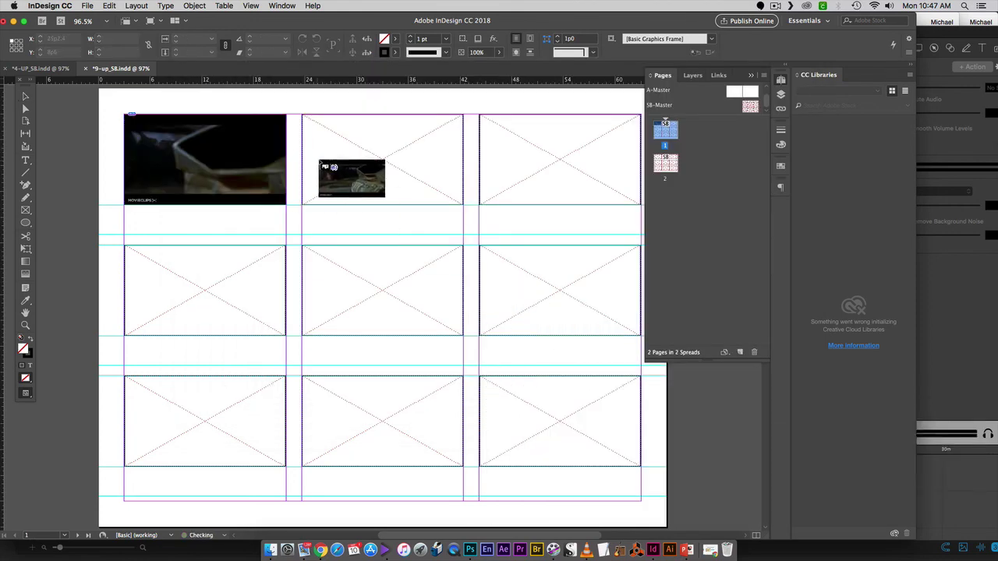
pyautogui.click(337, 152)
pyautogui.click(477, 160)
pyautogui.click(233, 248)
pyautogui.click(343, 280)
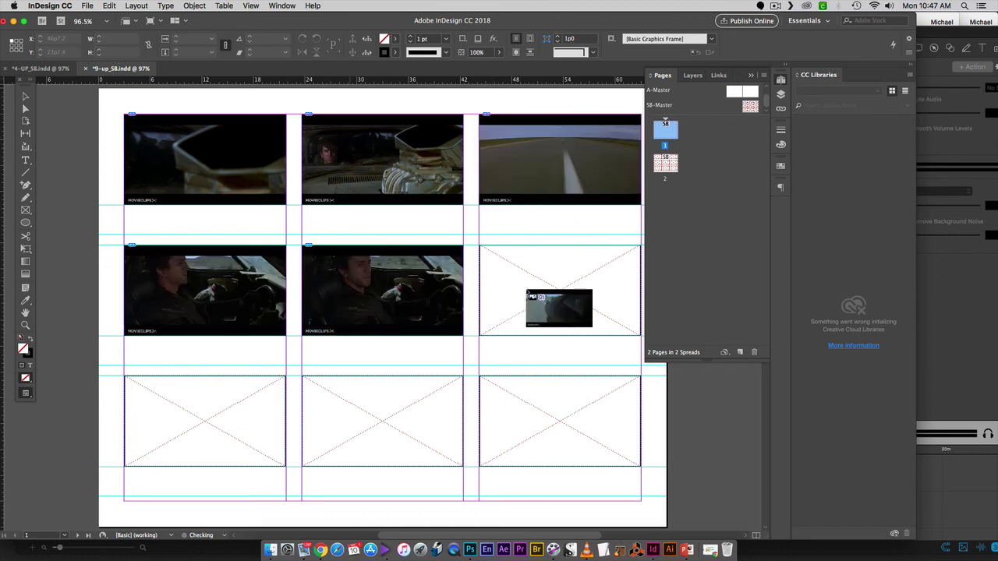
pyautogui.click(527, 294)
pyautogui.click(226, 402)
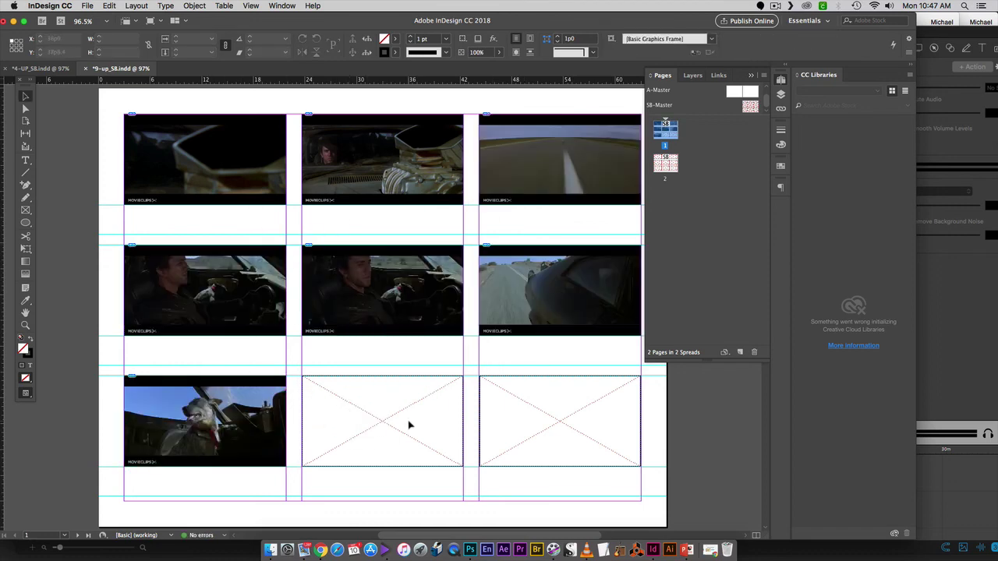